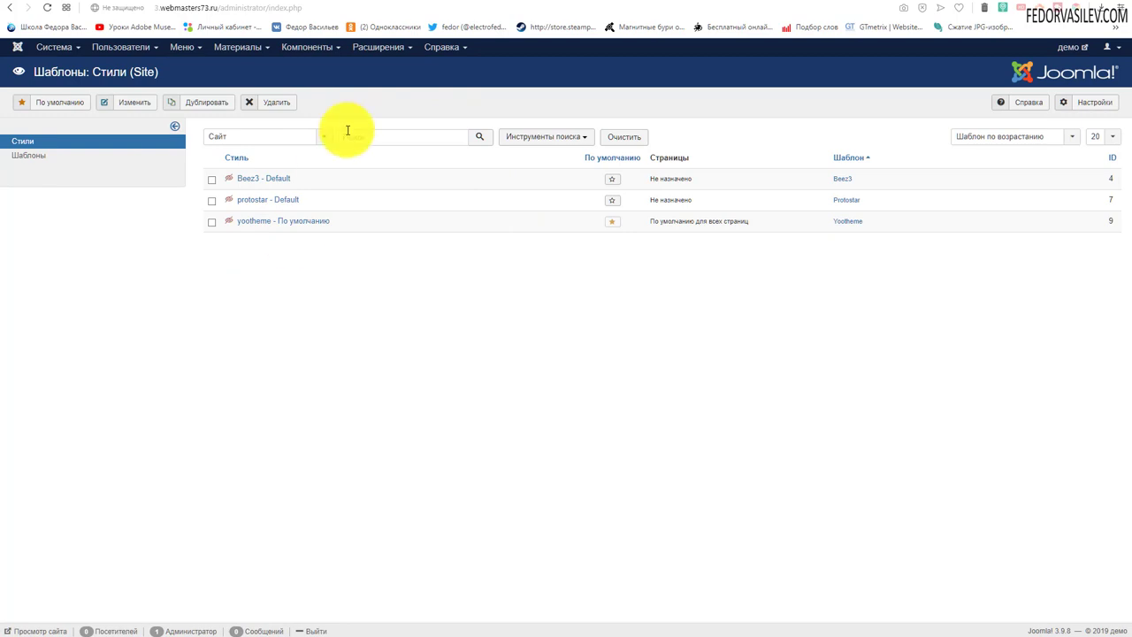
# Open the YOOtheme customizer for the default yootheme template style
pyautogui.click(376, 47)
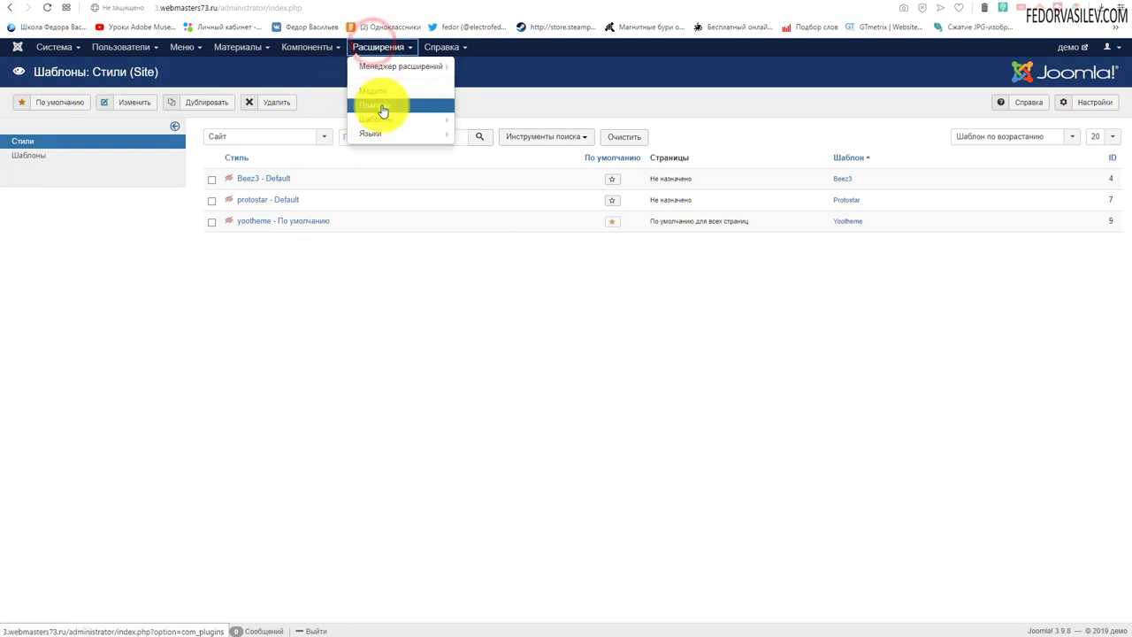
pyautogui.click(441, 390)
pyautogui.click(253, 221)
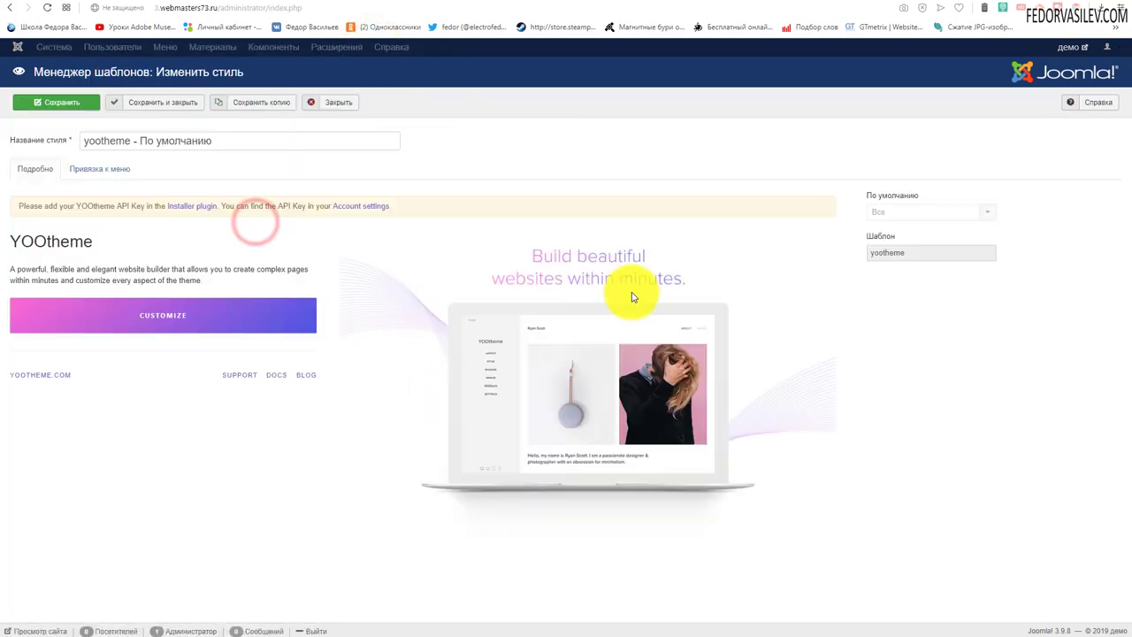
pyautogui.click(162, 319)
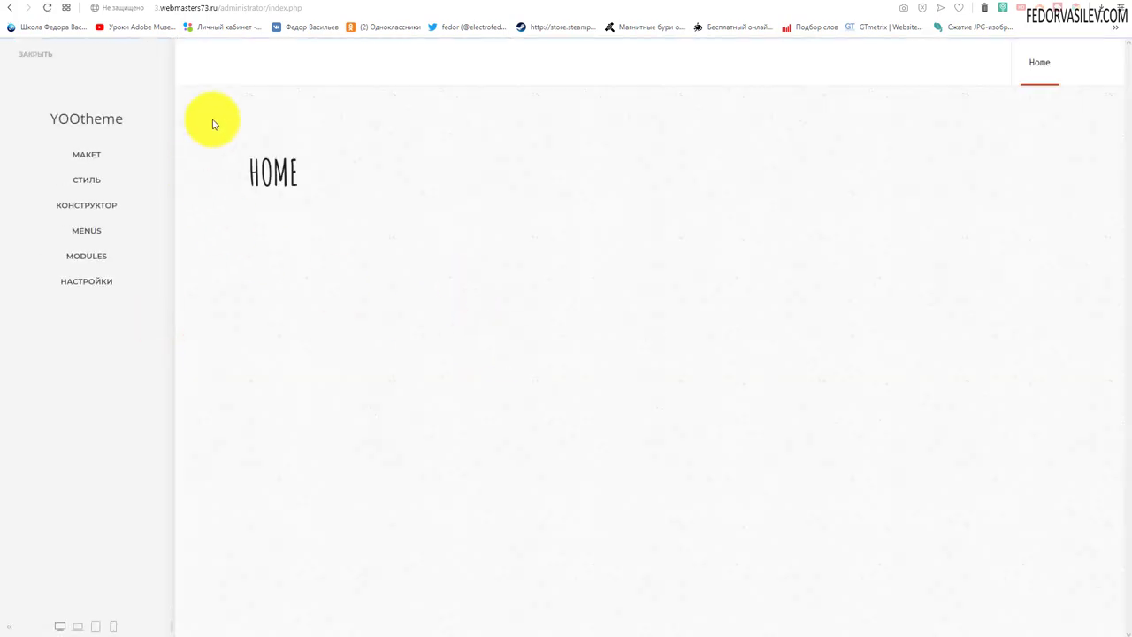
# Open the Сайт settings within the Макет section of the customizer
pyautogui.click(86, 159)
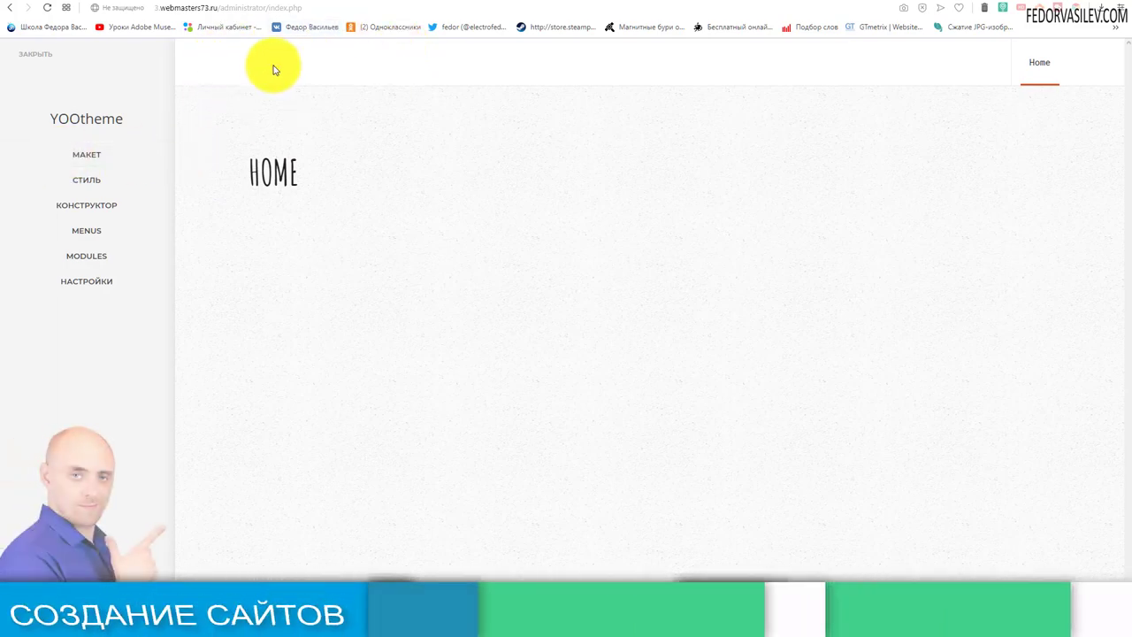
pyautogui.click(93, 165)
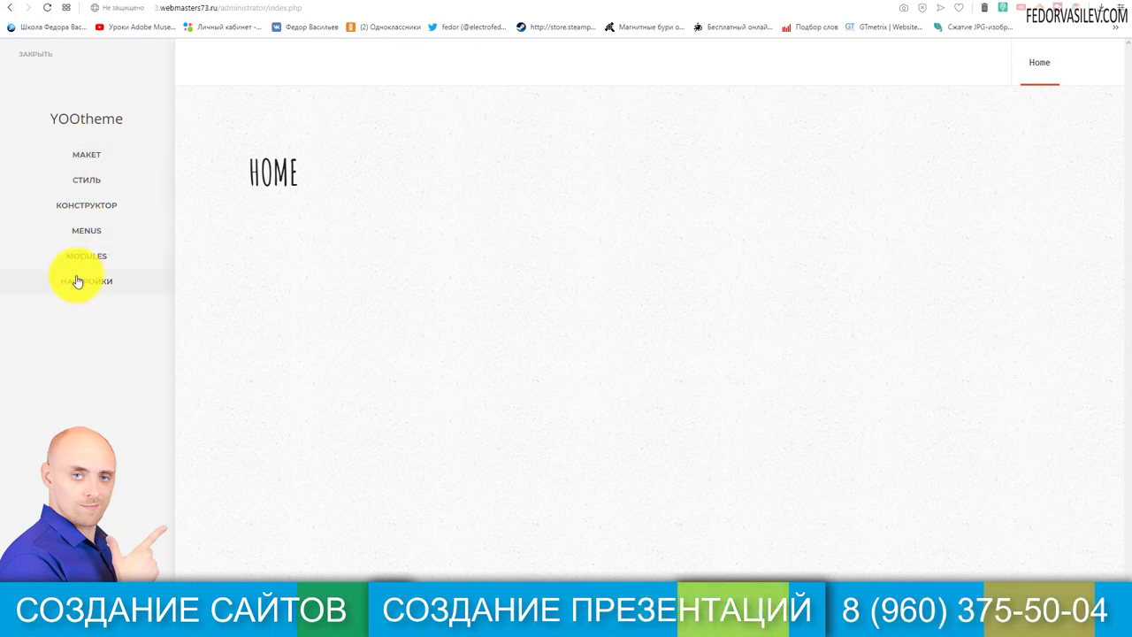
pyautogui.click(80, 164)
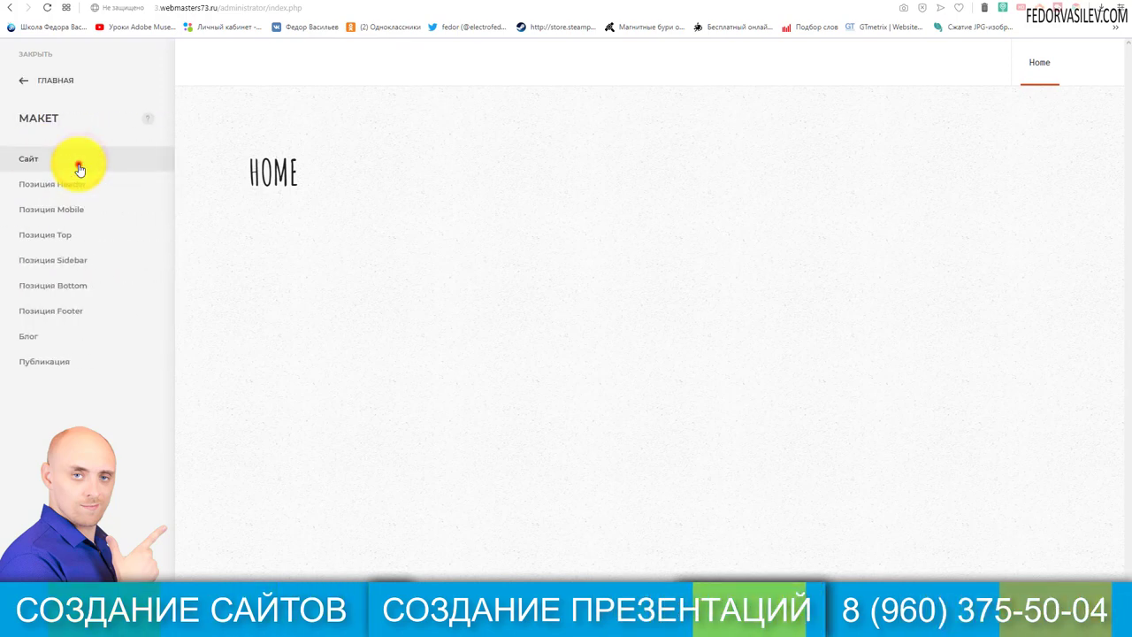
pyautogui.click(77, 166)
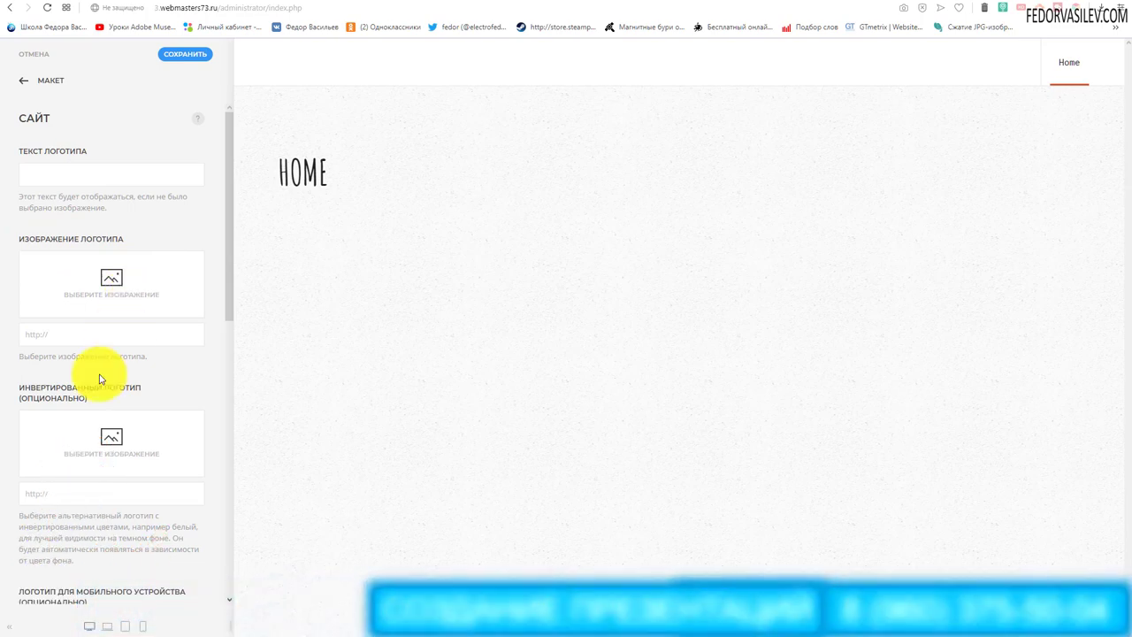
# Open the image picker for the main logo and create a folder named demo in the root directory
pyautogui.click(105, 278)
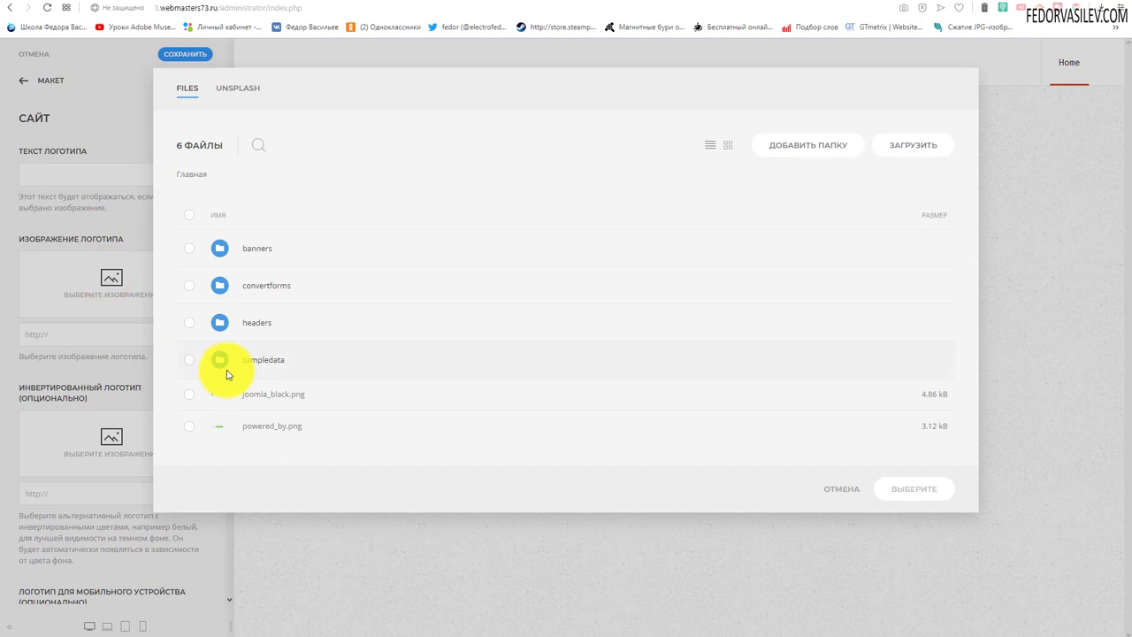
pyautogui.click(728, 144)
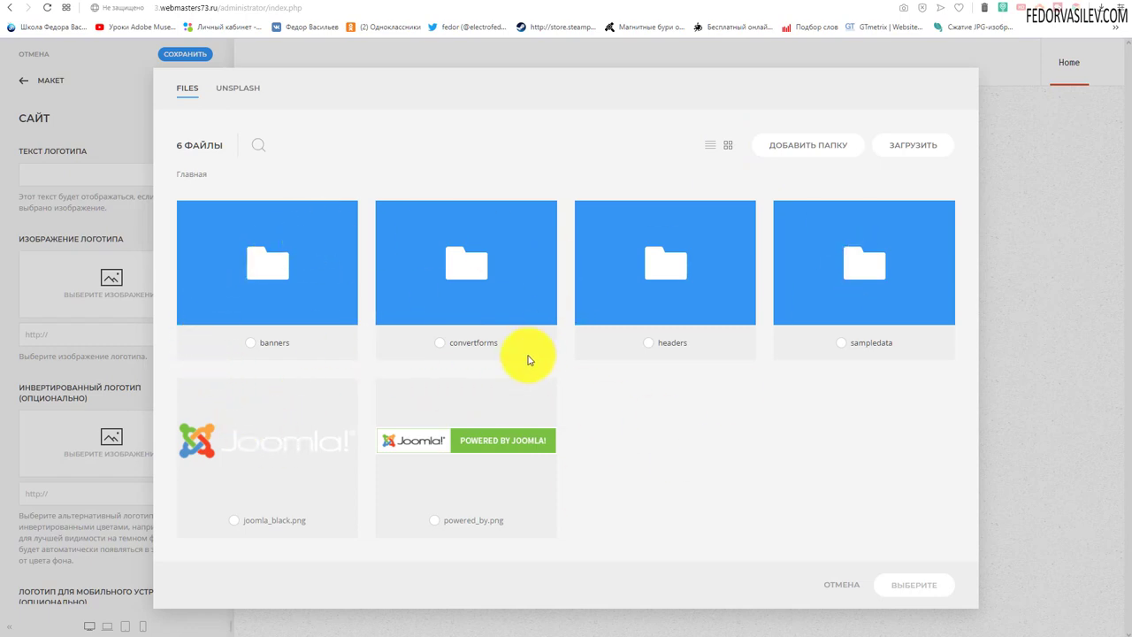
pyautogui.click(709, 145)
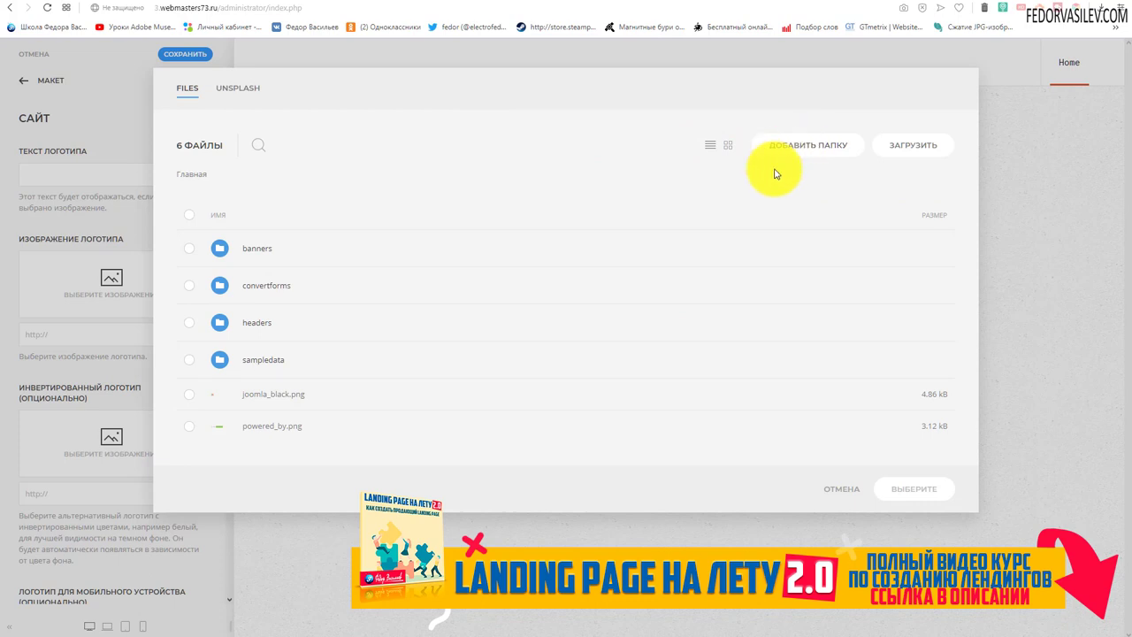
pyautogui.click(804, 147)
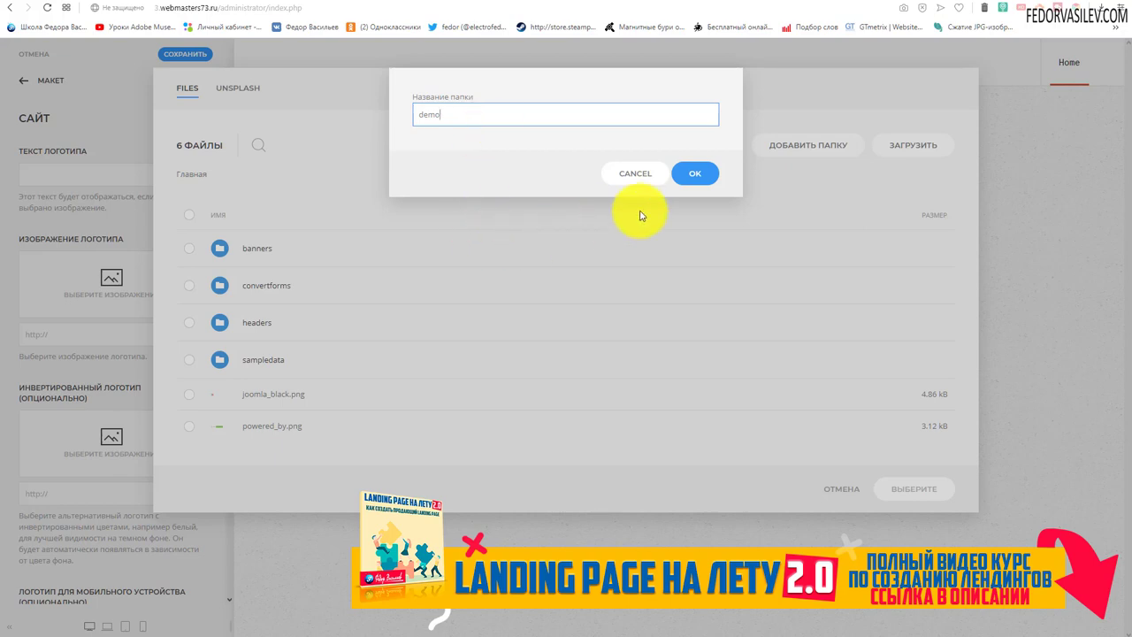
pyautogui.click(687, 172)
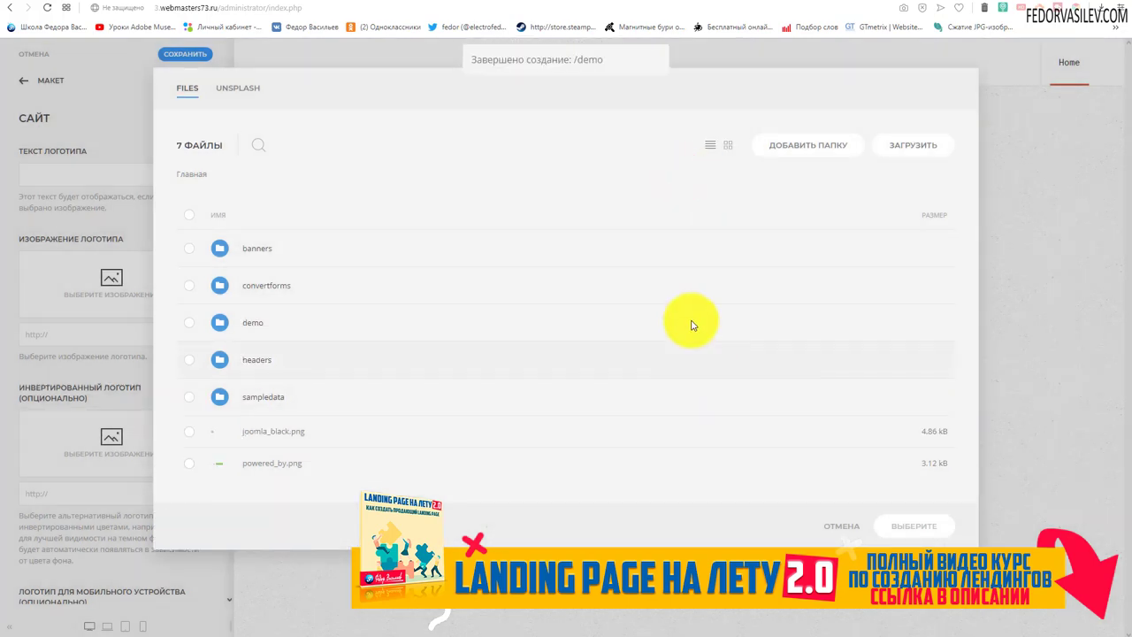
# Upload logo-2015-2.png into the demo folder and set it as the site's logo image
pyautogui.click(250, 327)
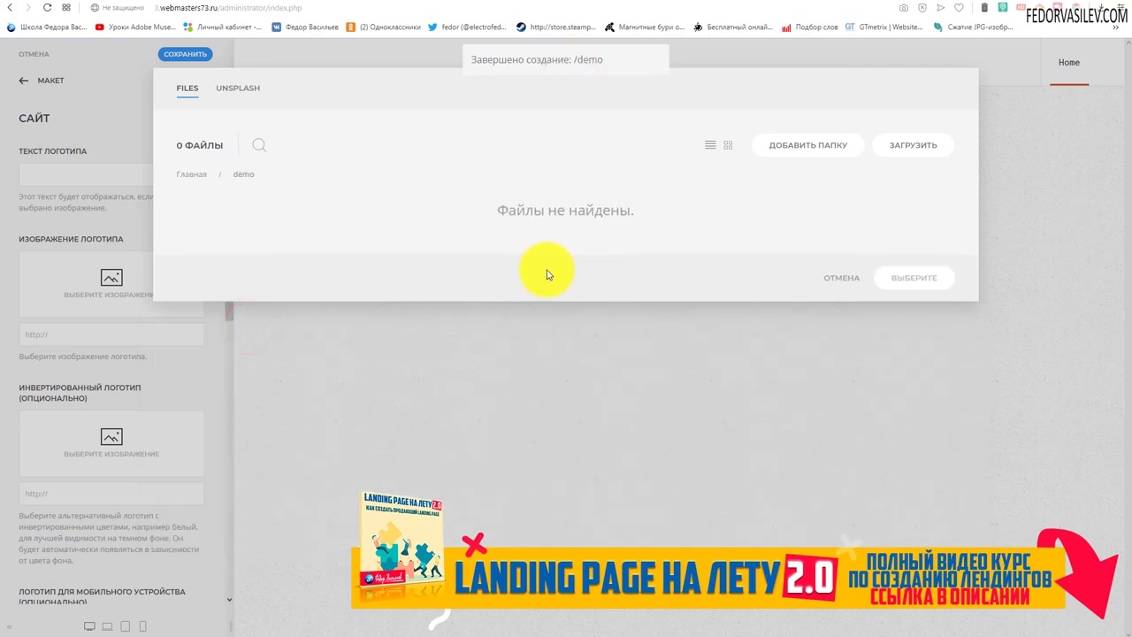
pyautogui.click(913, 145)
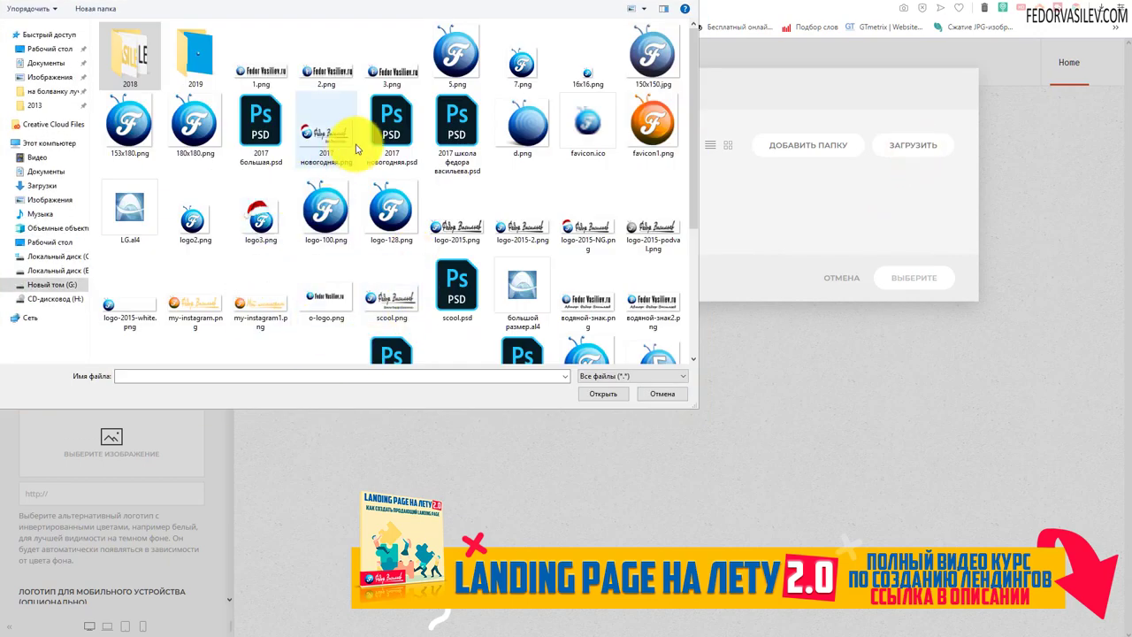
pyautogui.click(518, 232)
pyautogui.click(602, 395)
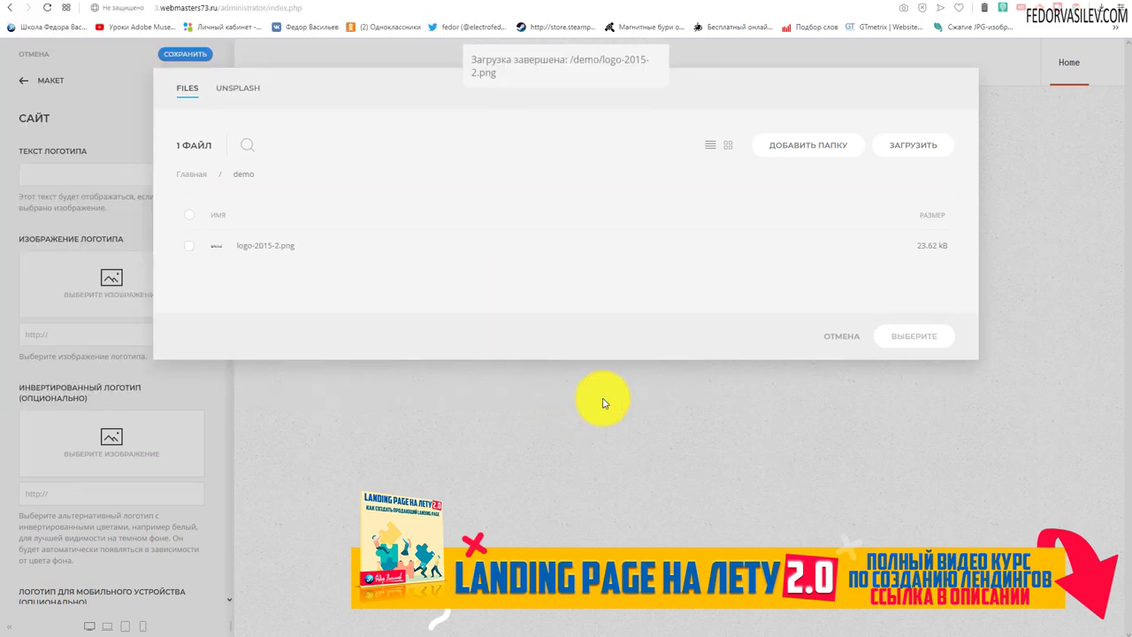
pyautogui.click(188, 246)
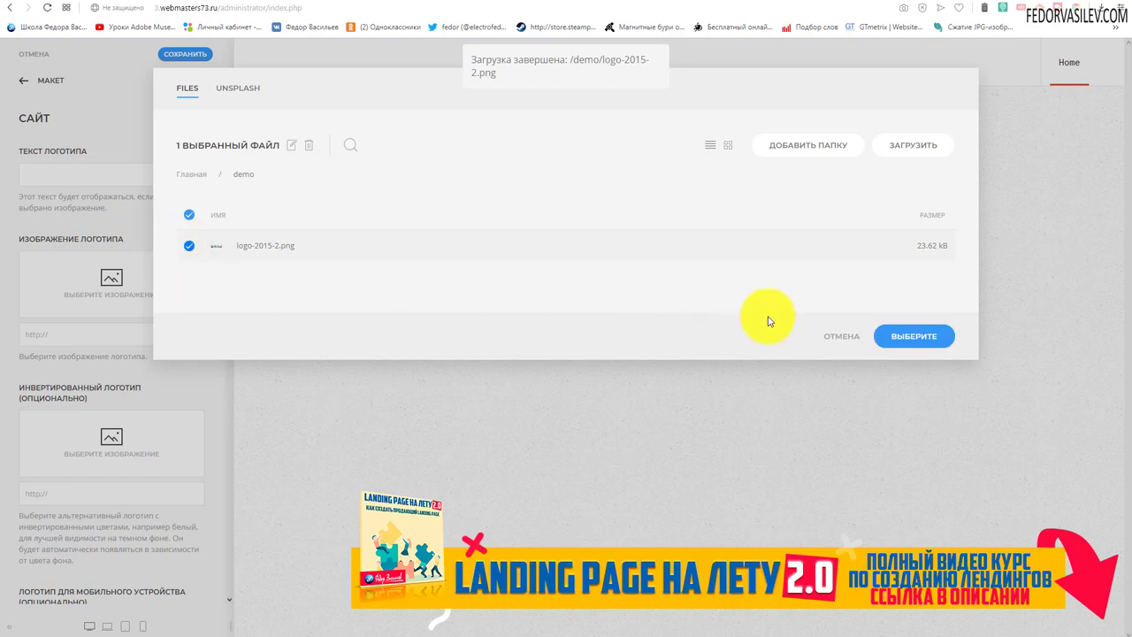
pyautogui.click(903, 341)
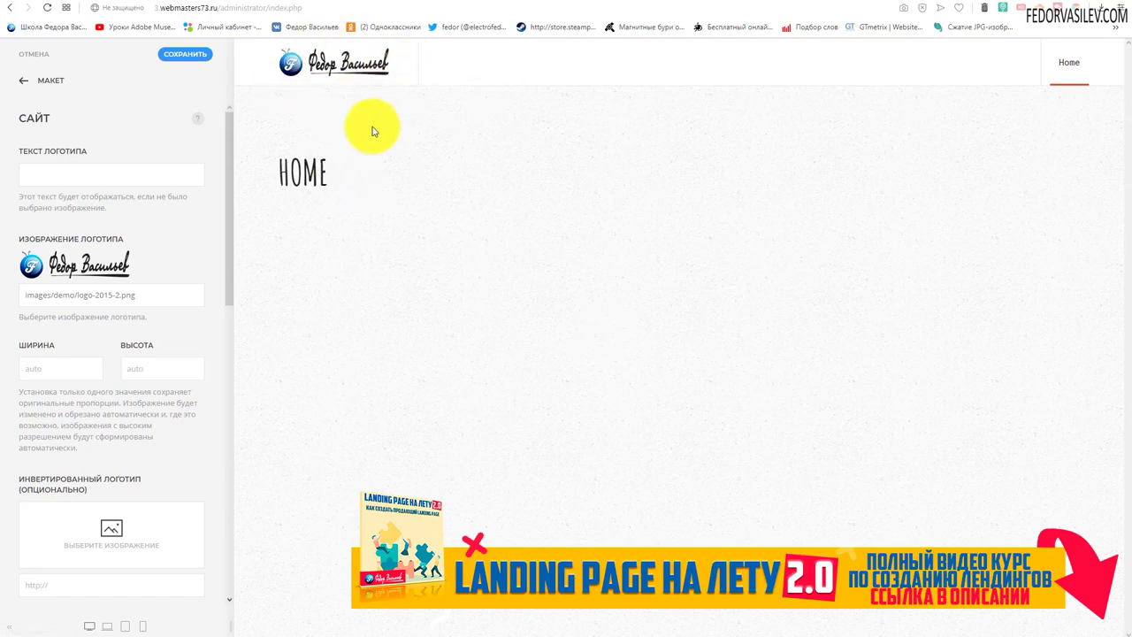
pyautogui.click(87, 270)
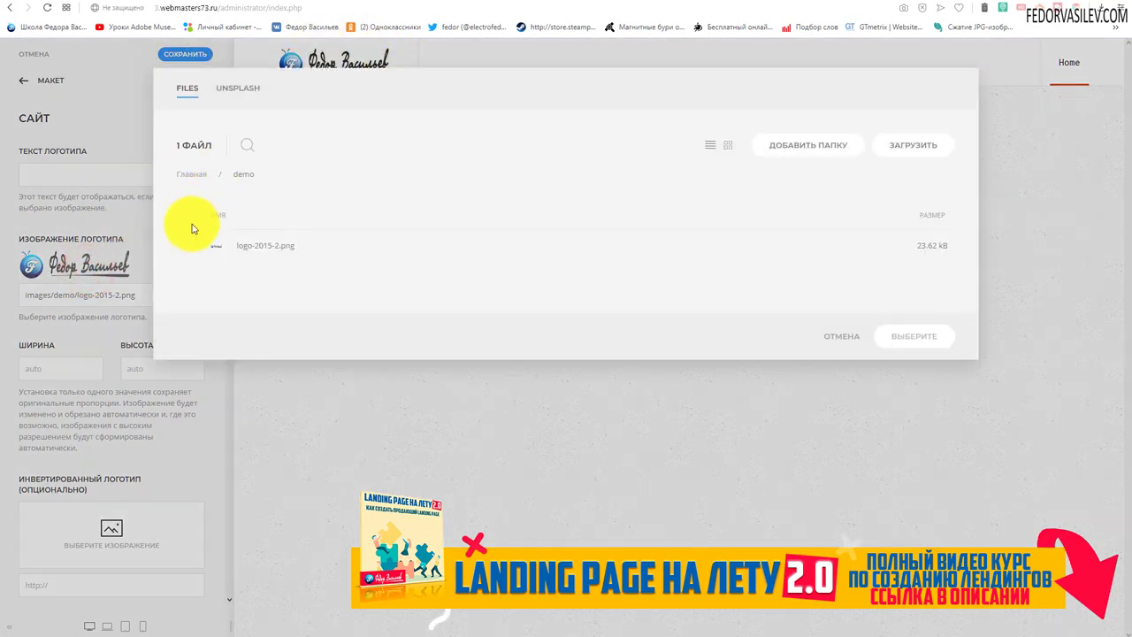
pyautogui.click(187, 246)
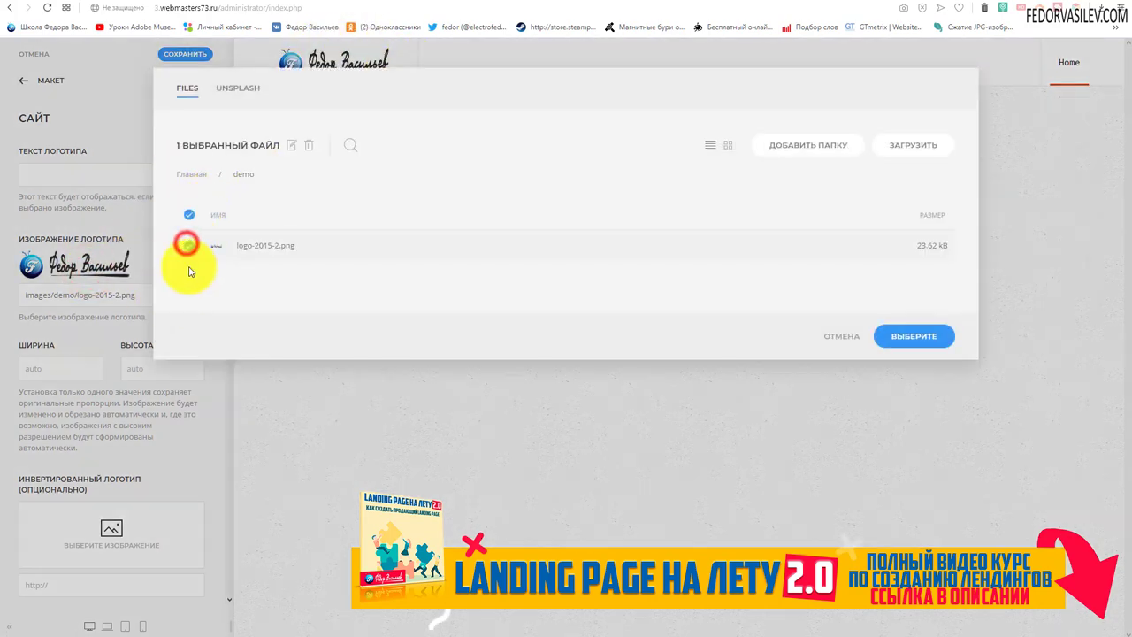
pyautogui.click(291, 146)
pyautogui.moveTo(484, 114); pyautogui.dragTo(401, 115)
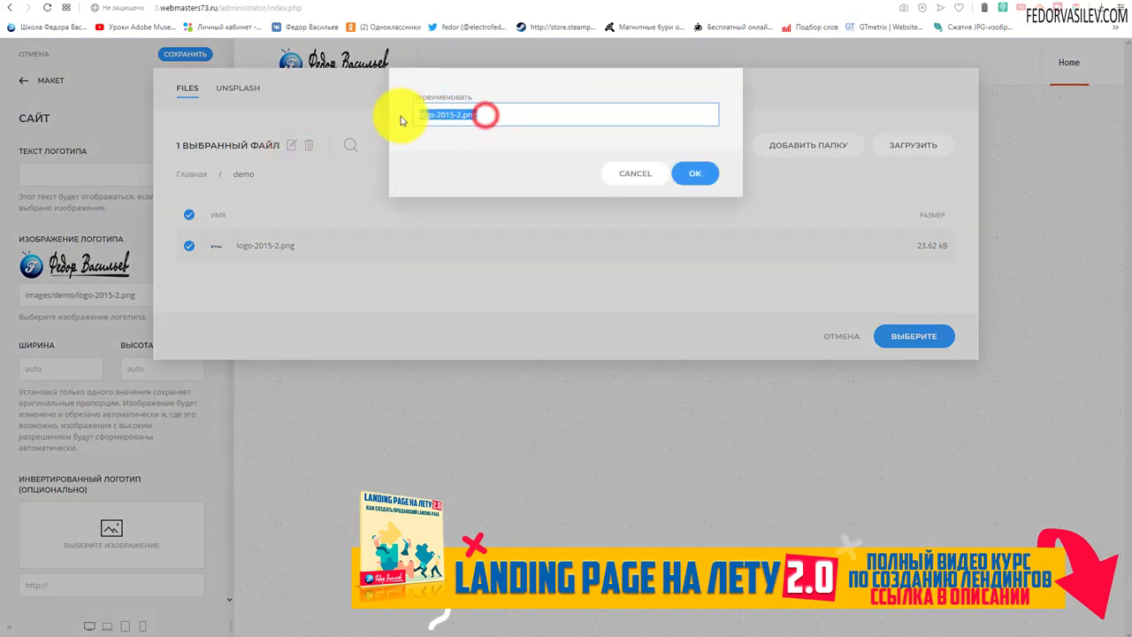
pyautogui.click(625, 173)
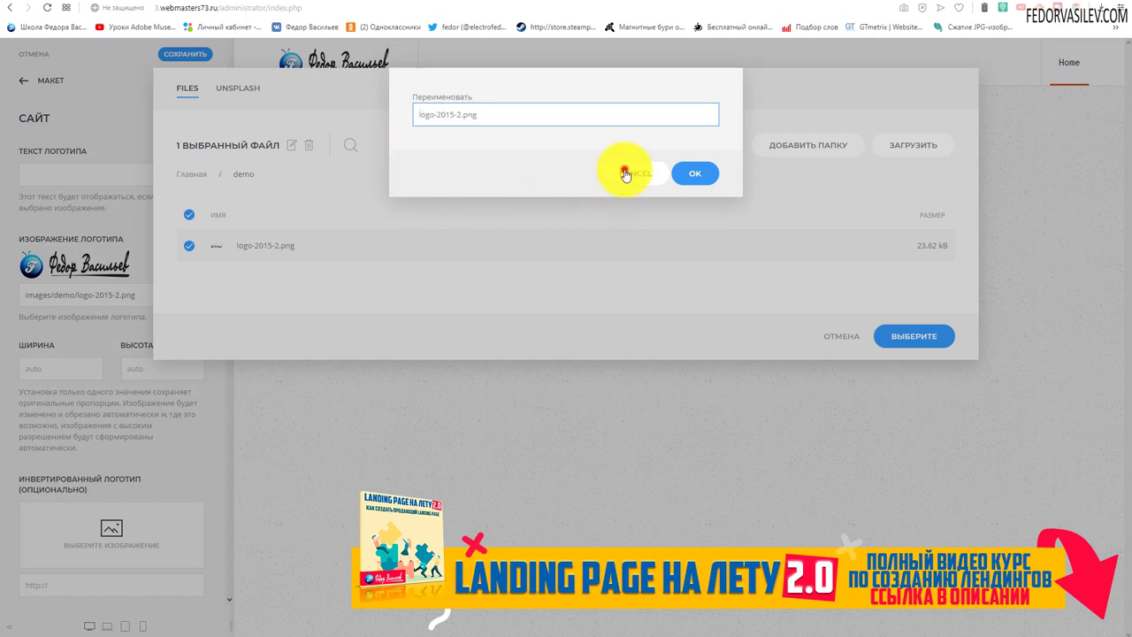
pyautogui.click(796, 366)
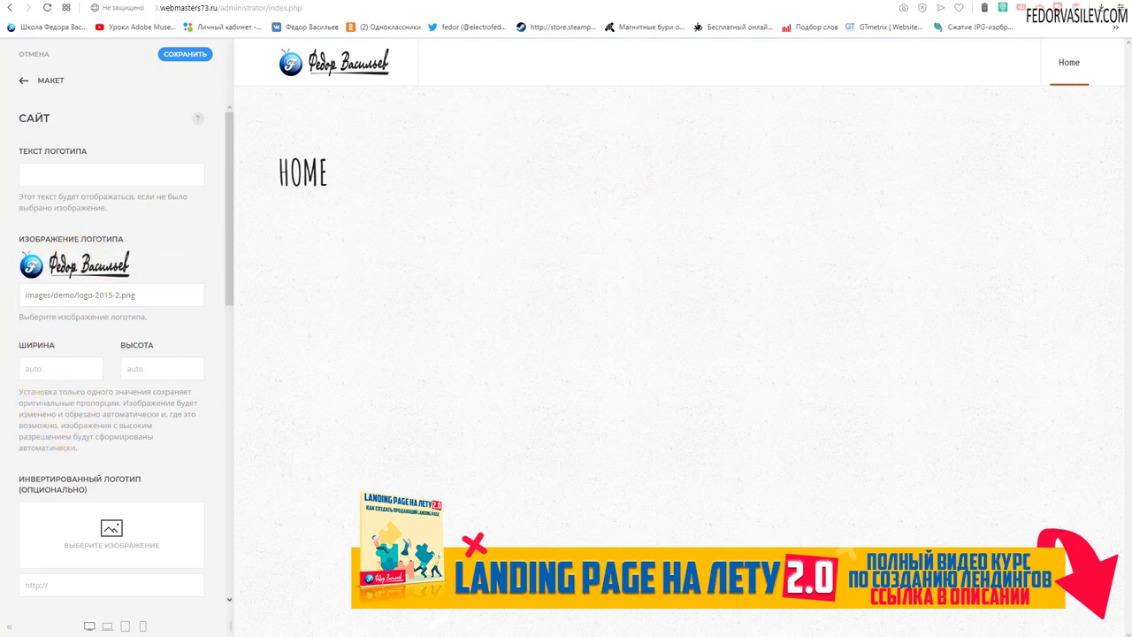
# Set the logo image's width to 207 and height to 47, and save the site settings
pyautogui.click(66, 376)
pyautogui.write('2')
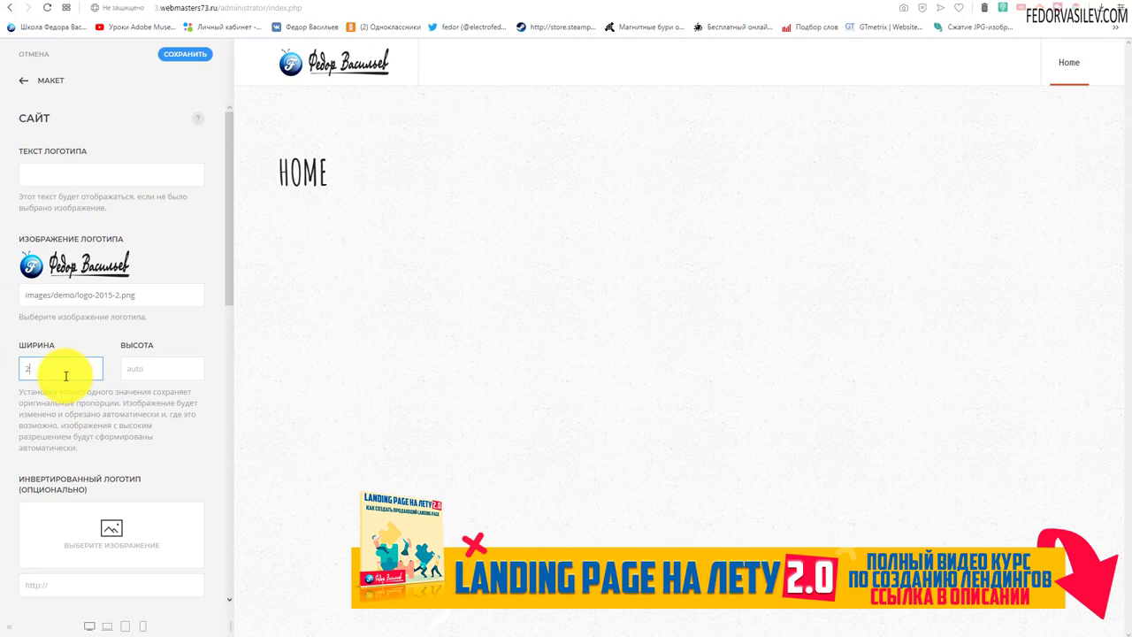
pyautogui.write('07')
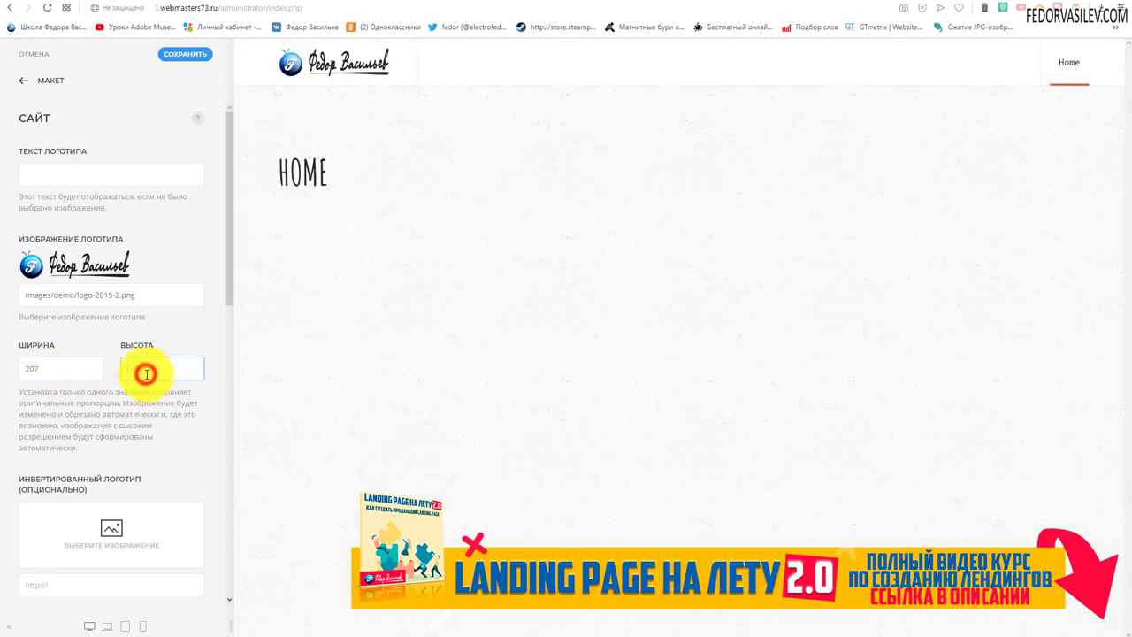
pyautogui.write('47')
pyautogui.click(168, 54)
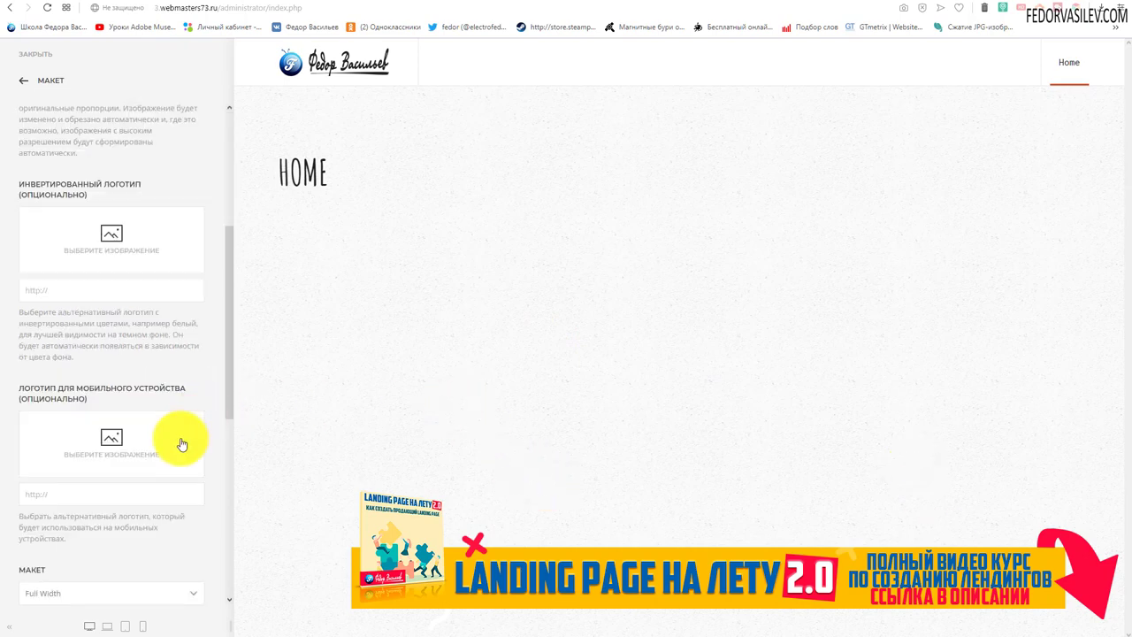
# Read the inverted logo's description and preview the site at phone size before returning to desktop size
pyautogui.moveTo(76, 389); pyautogui.dragTo(12, 312)
pyautogui.click(102, 357)
pyautogui.moveTo(80, 356); pyautogui.dragTo(20, 311)
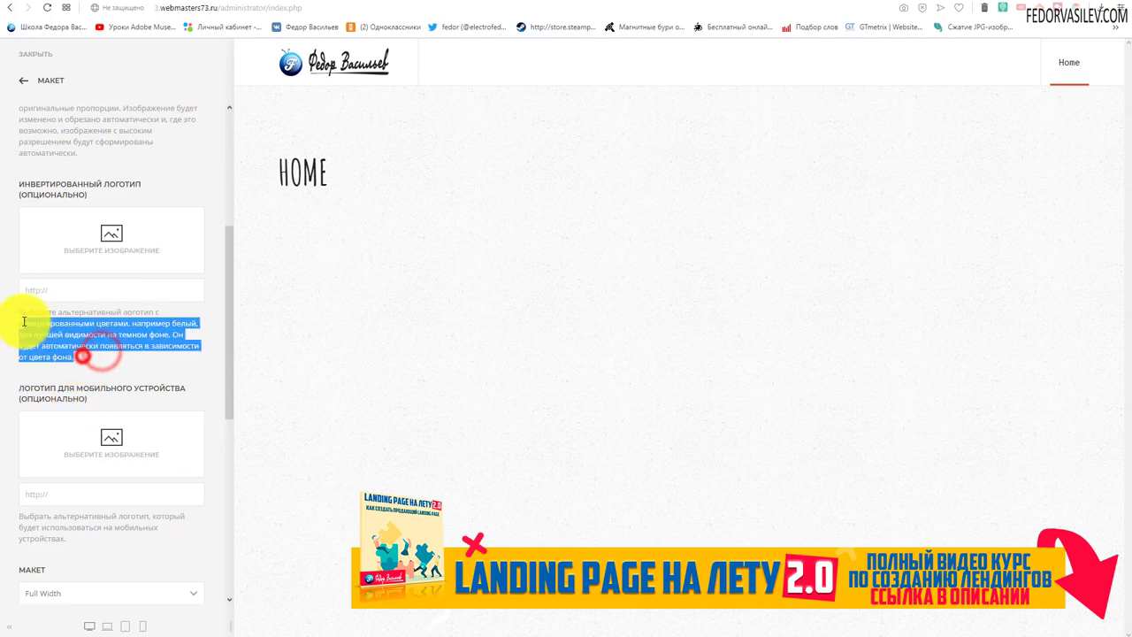
pyautogui.click(92, 357)
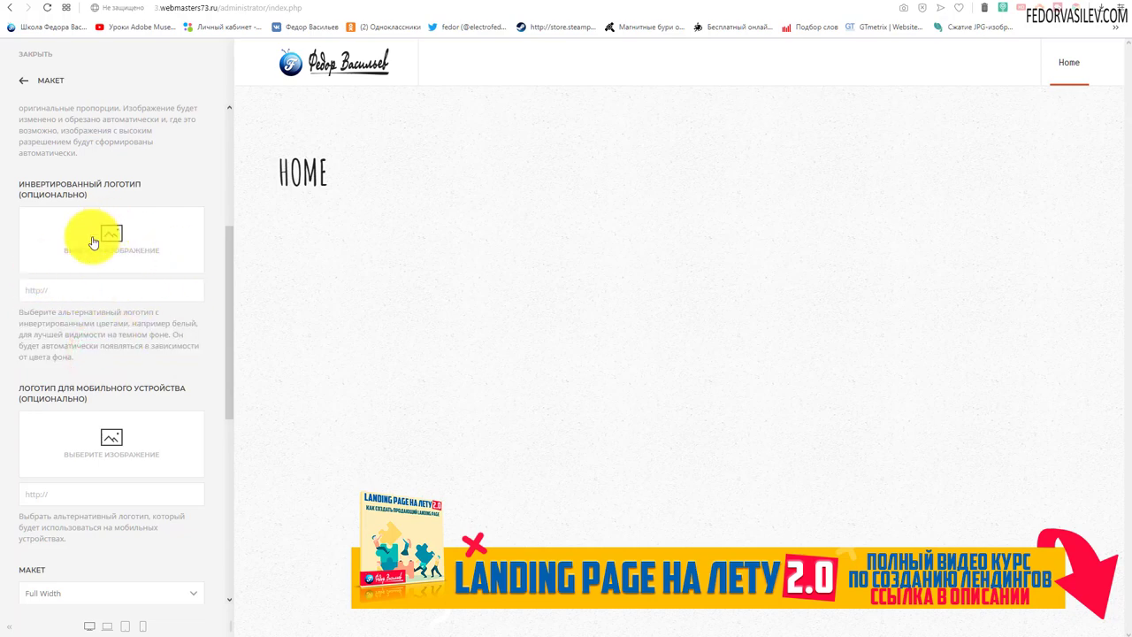
pyautogui.scroll(-3, 93, 241)
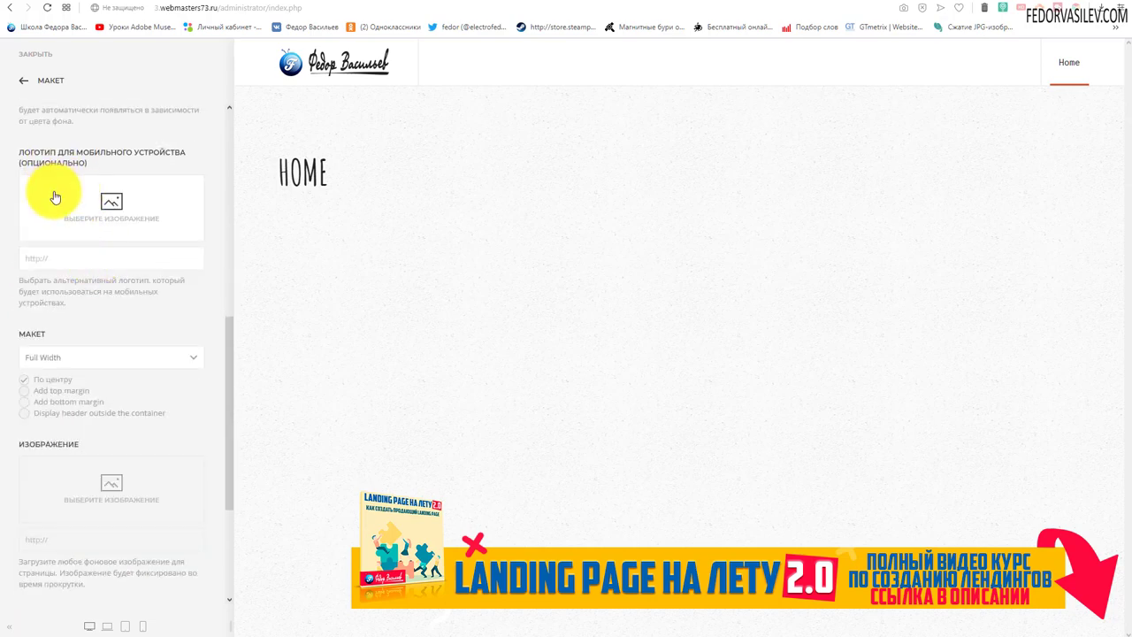
pyautogui.click(142, 626)
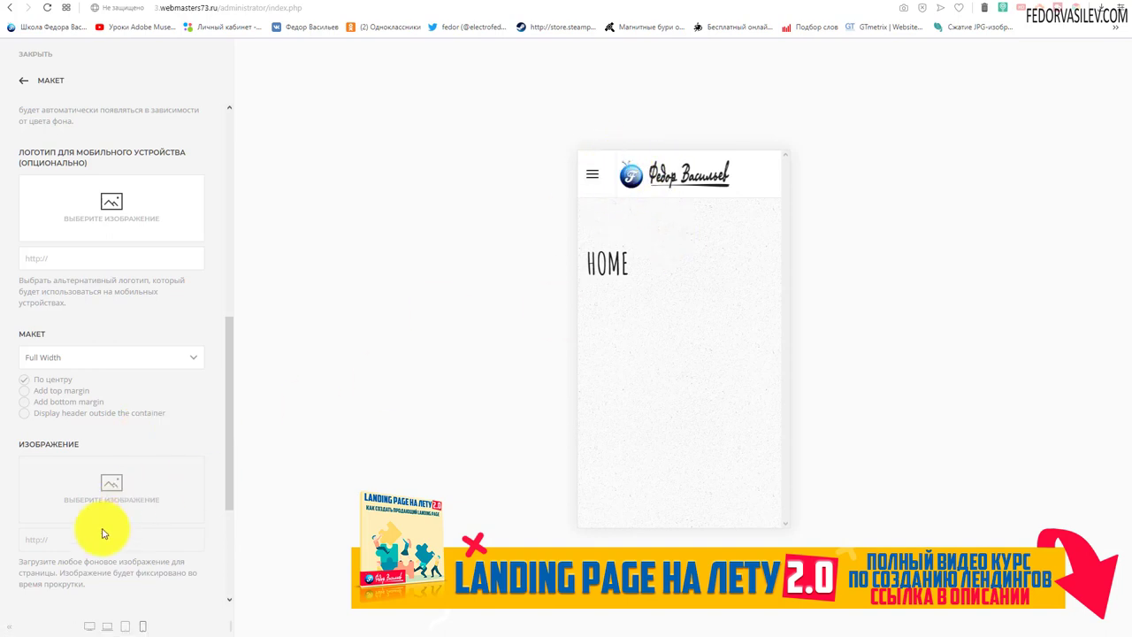
pyautogui.click(89, 626)
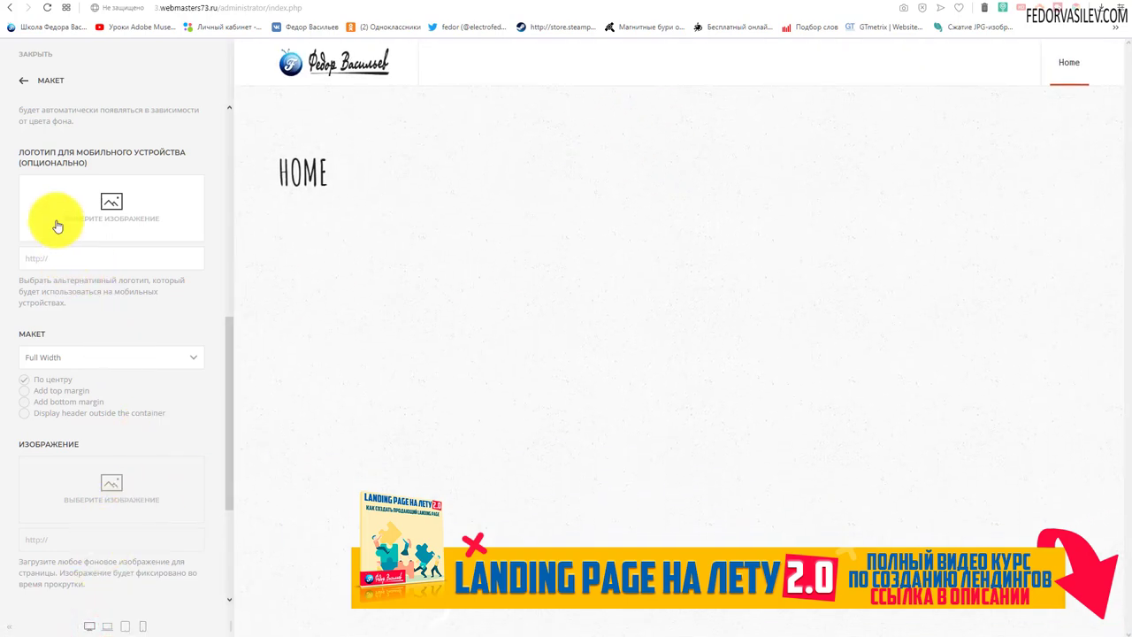
# Upload 7.png into the demo folder and set it as the logo for mobile devices
pyautogui.click(102, 209)
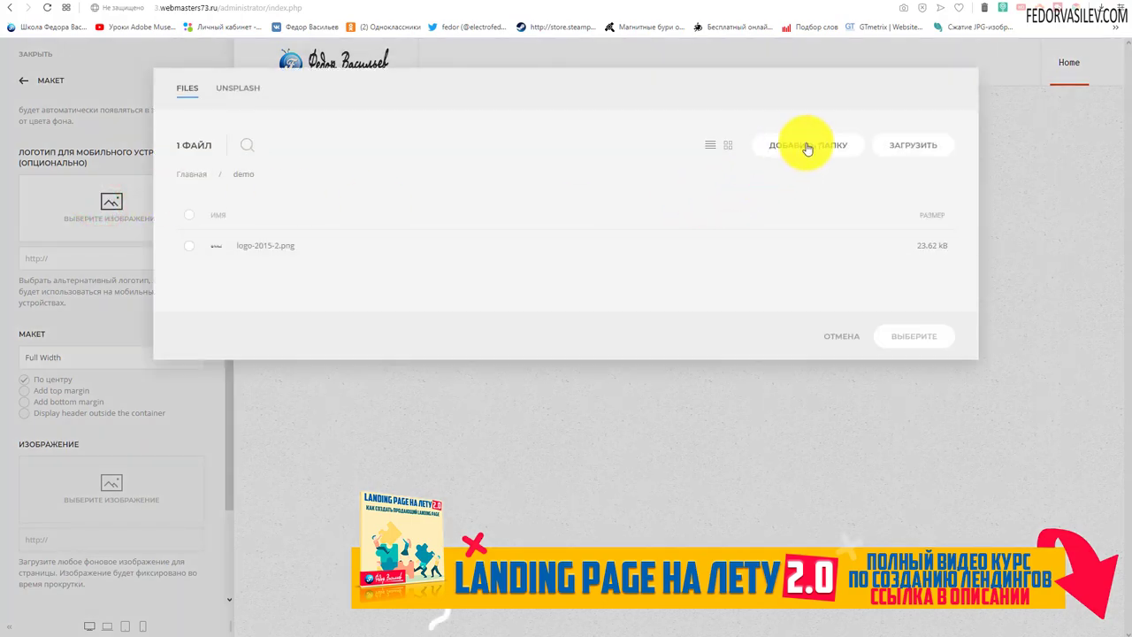
pyautogui.click(902, 151)
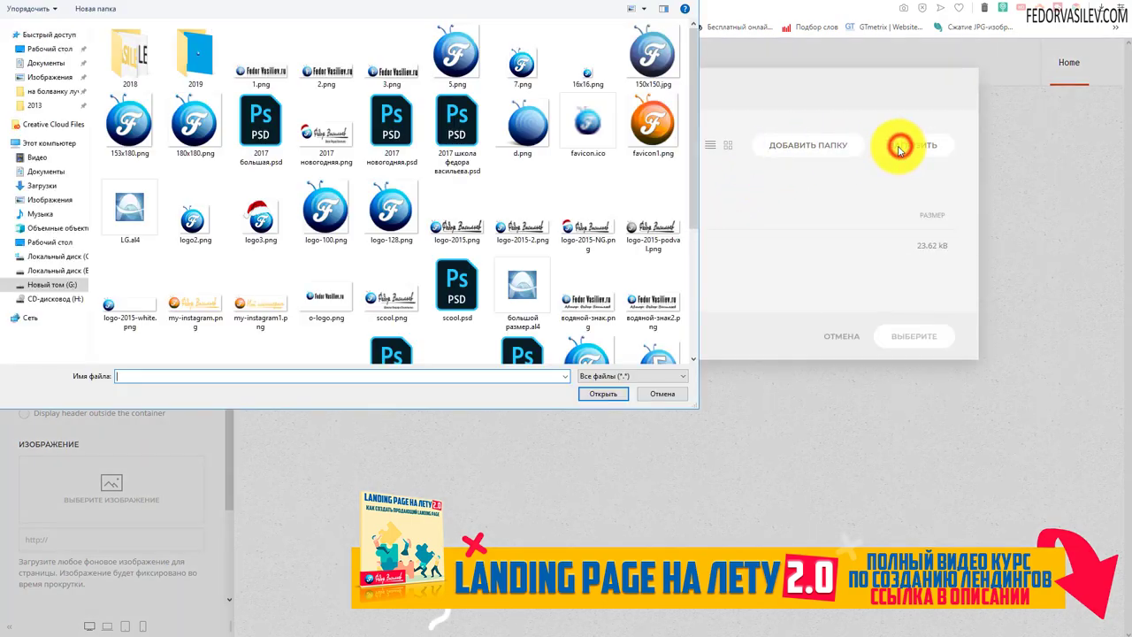
pyautogui.click(522, 62)
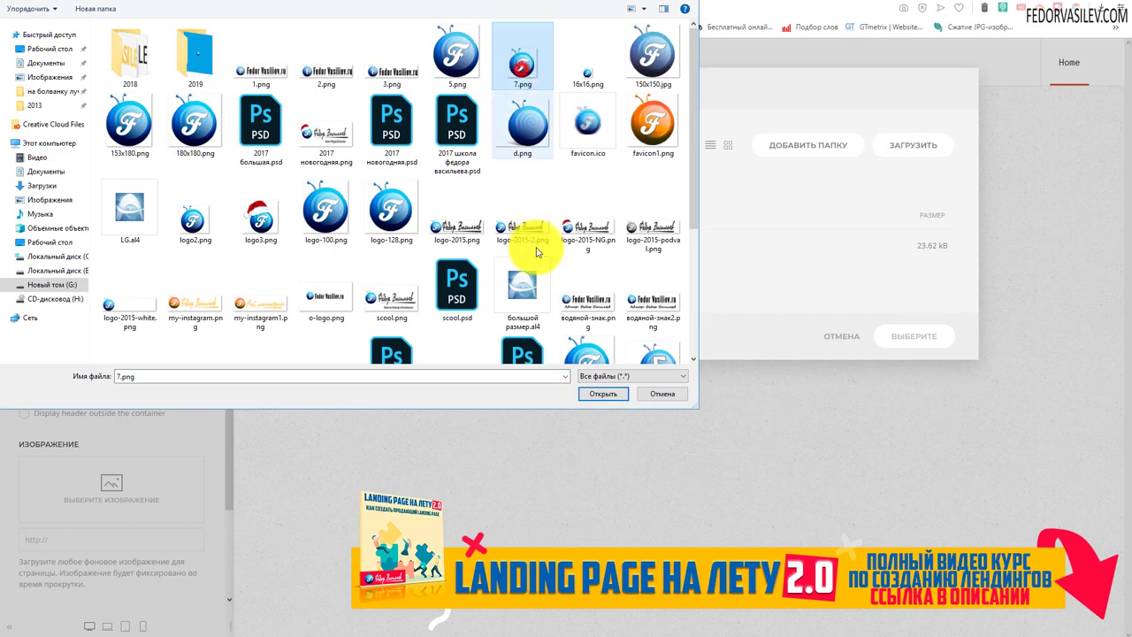
pyautogui.click(608, 394)
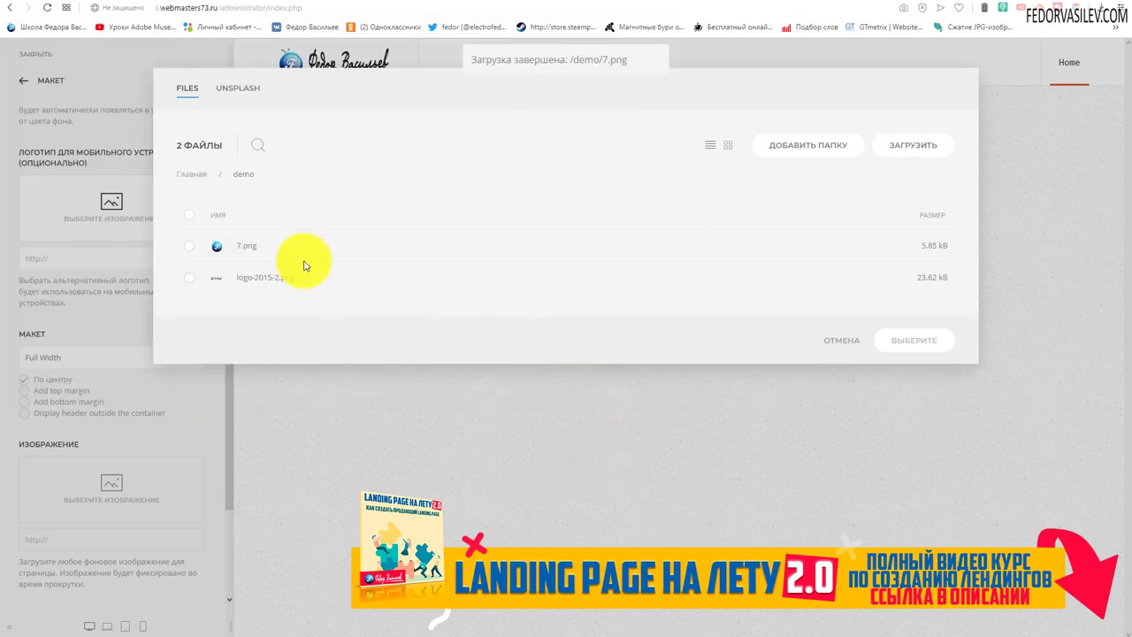
pyautogui.click(190, 246)
pyautogui.click(898, 342)
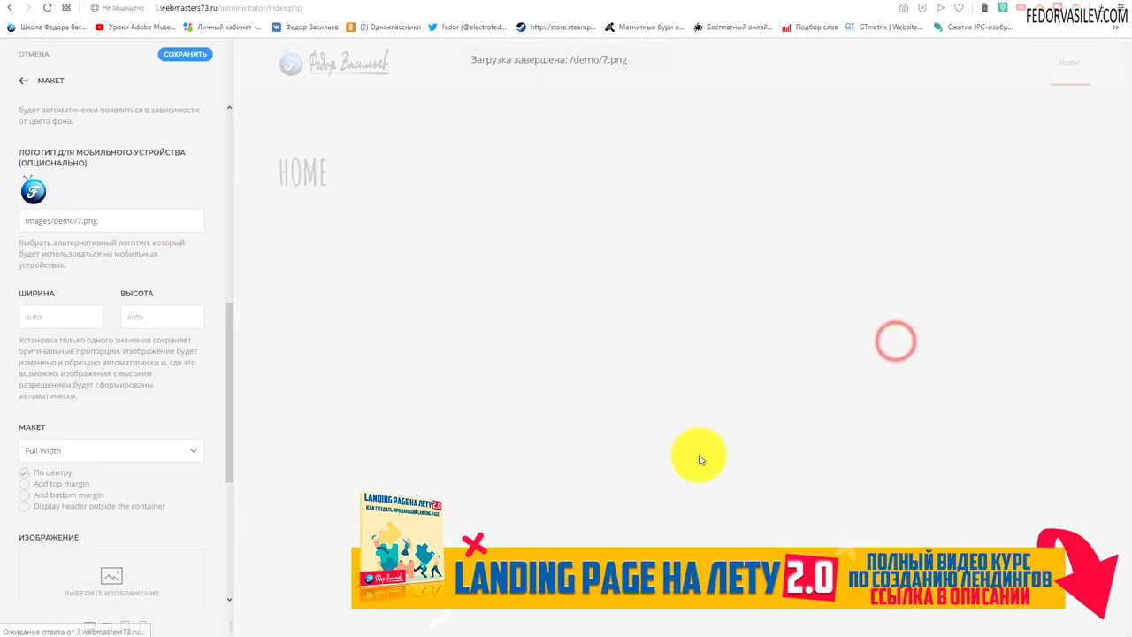
# Preview the site with its mobile logo at phone, tablet and laptop sizes before returning to desktop size
pyautogui.click(138, 625)
pyautogui.click(138, 625)
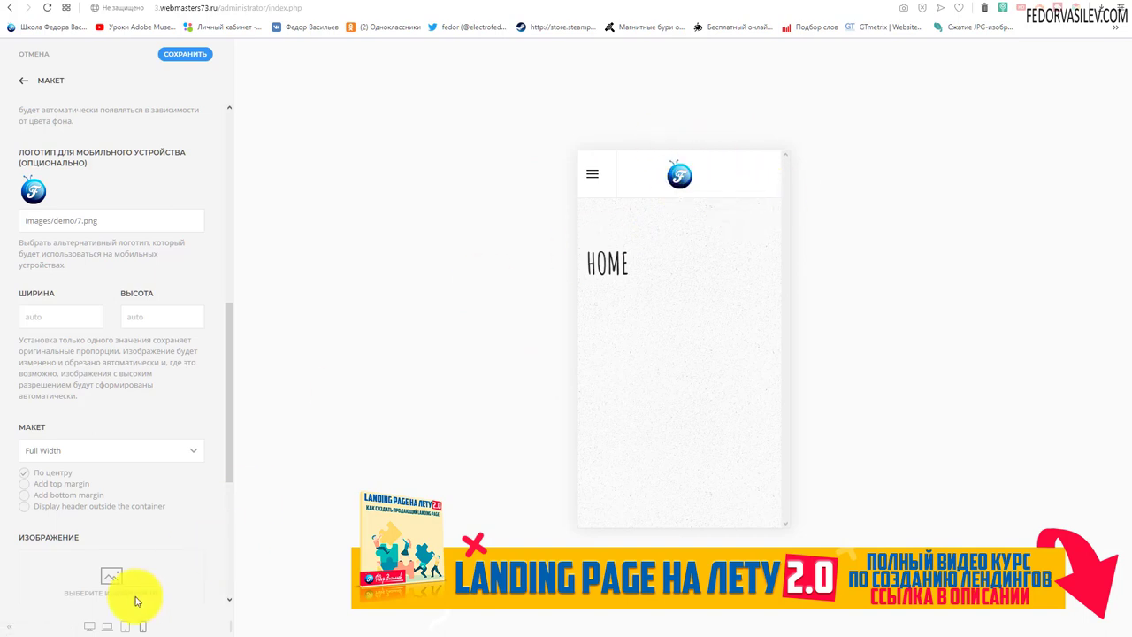
pyautogui.click(128, 627)
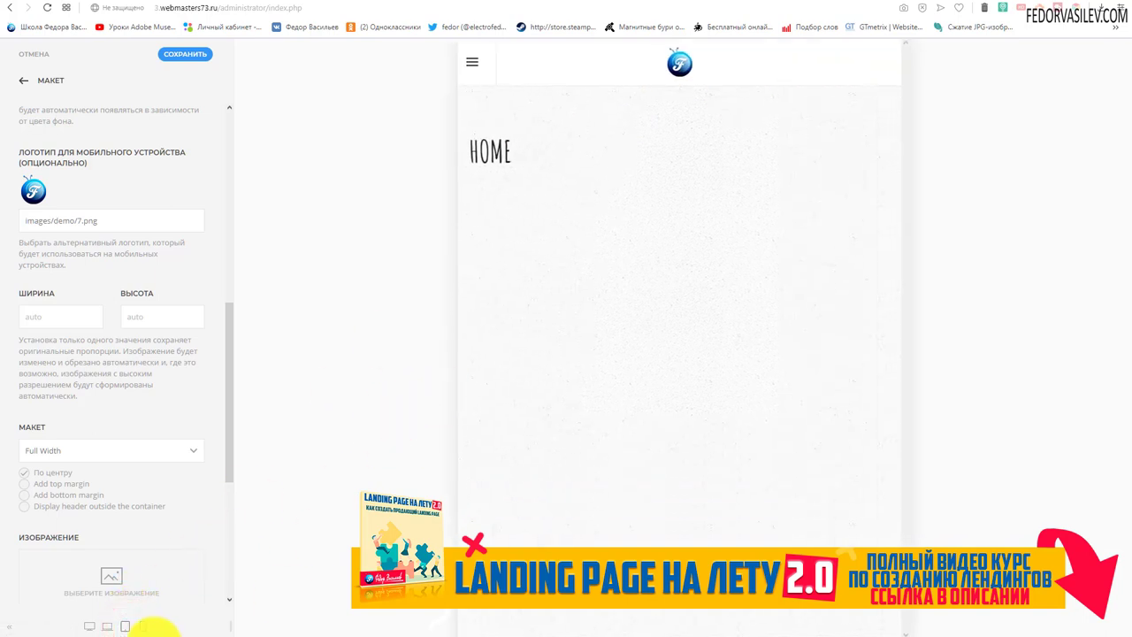
pyautogui.click(102, 629)
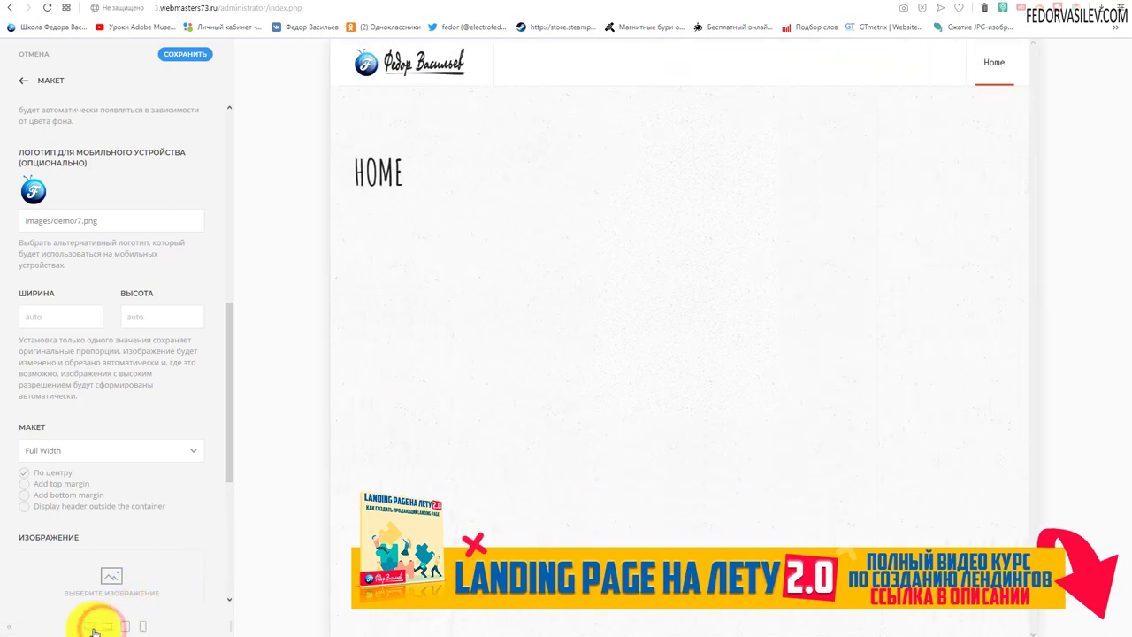
pyautogui.click(90, 626)
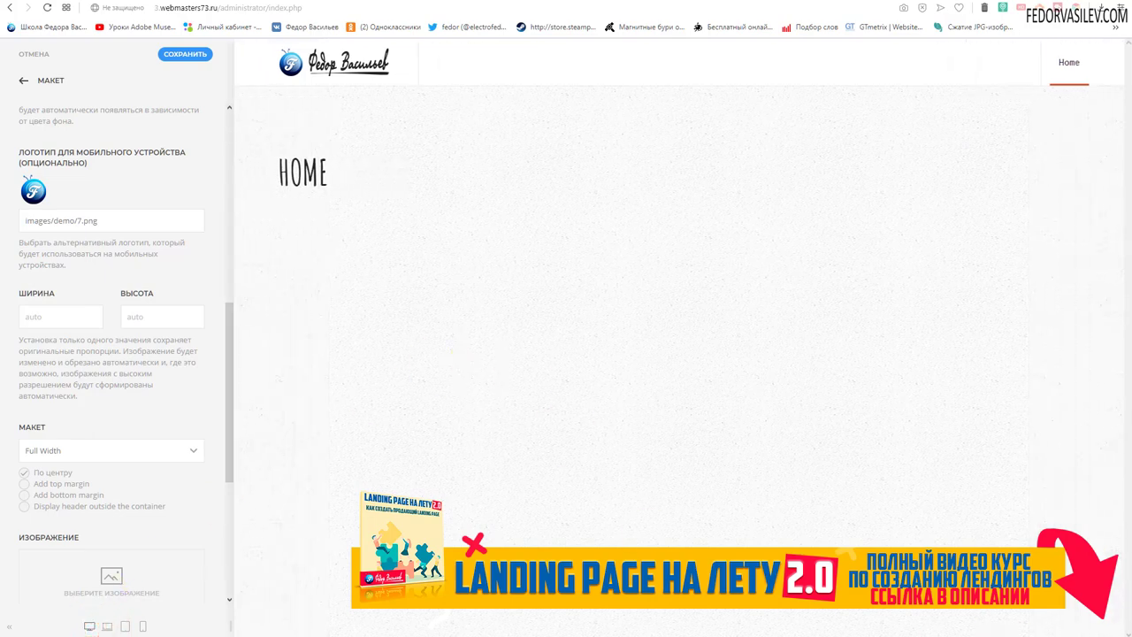
# Set the mobile logo's width and height to 50 each
pyautogui.scroll(1, 50, 382)
pyautogui.click(49, 382)
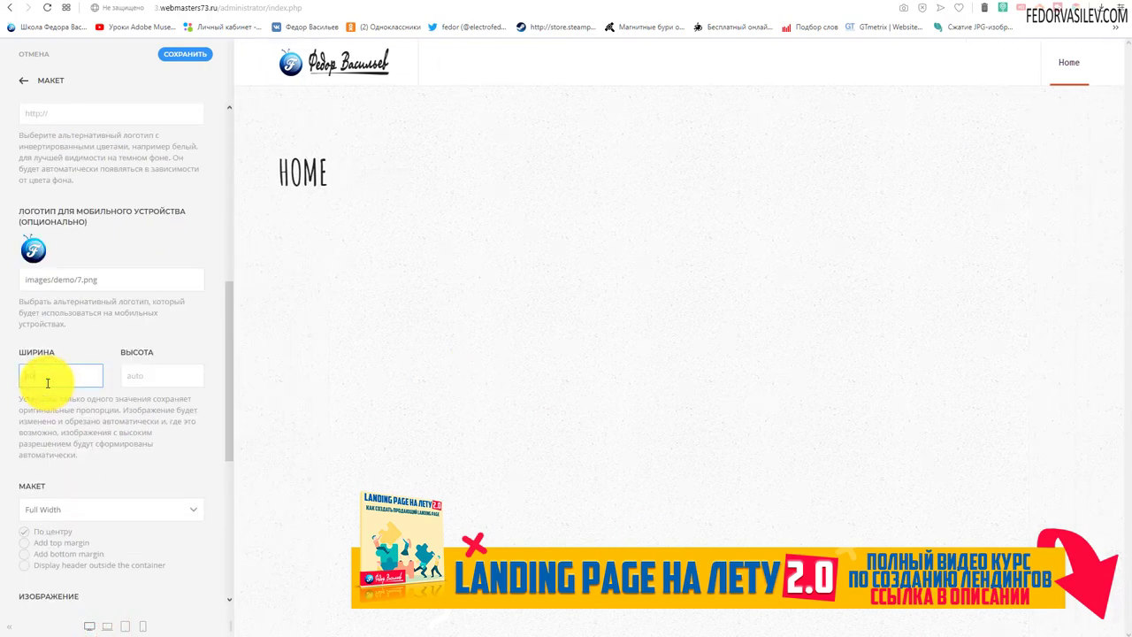
pyautogui.write('50')
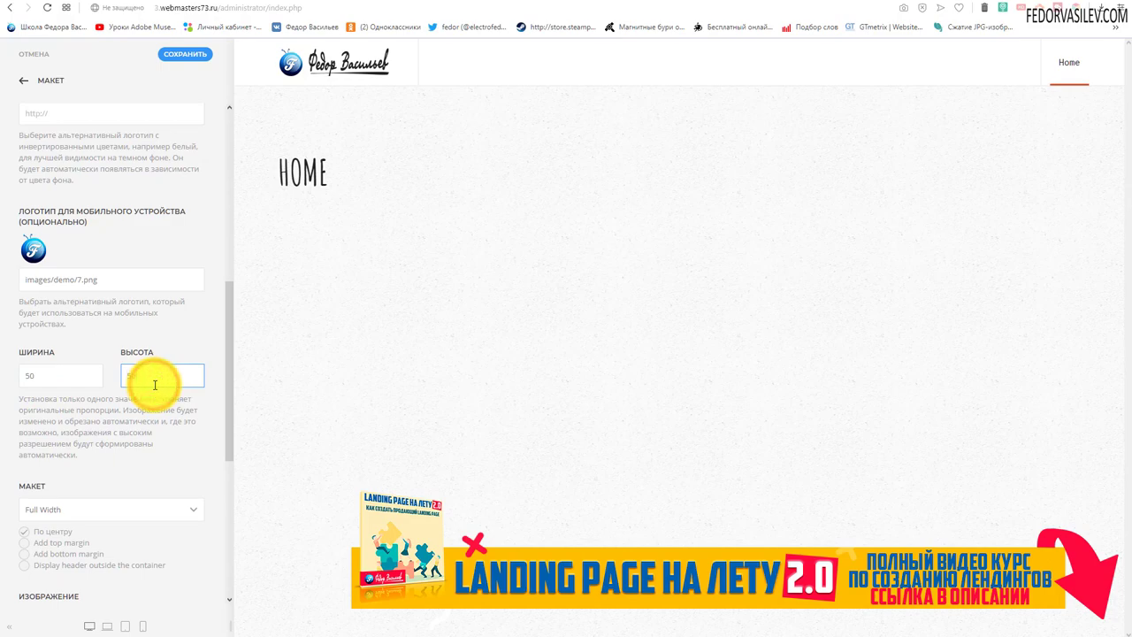
pyautogui.write('50')
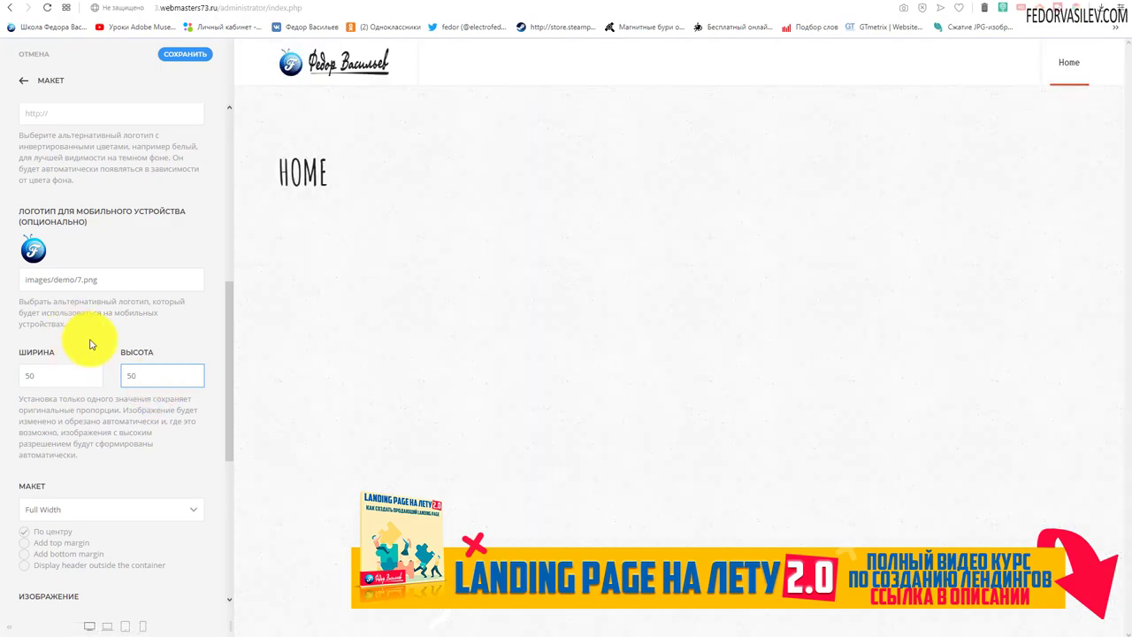
# Review the site's logo settings and change the page layout from full width to Boxed
pyautogui.scroll(-3, 202, 392)
pyautogui.scroll(10, 182, 366)
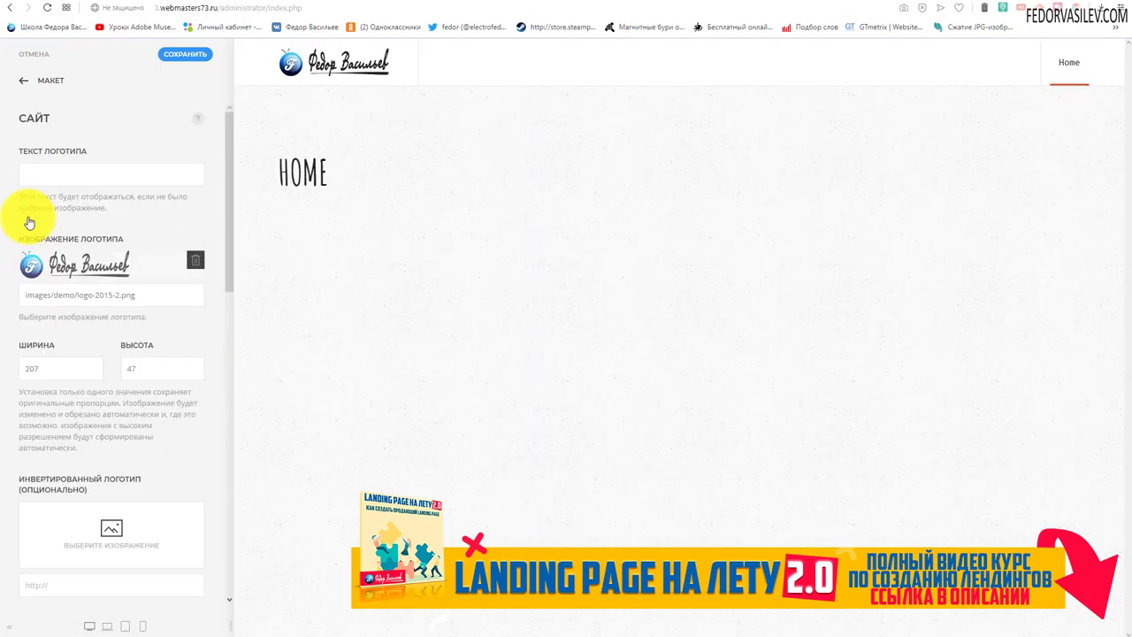
pyautogui.scroll(-6, 29, 221)
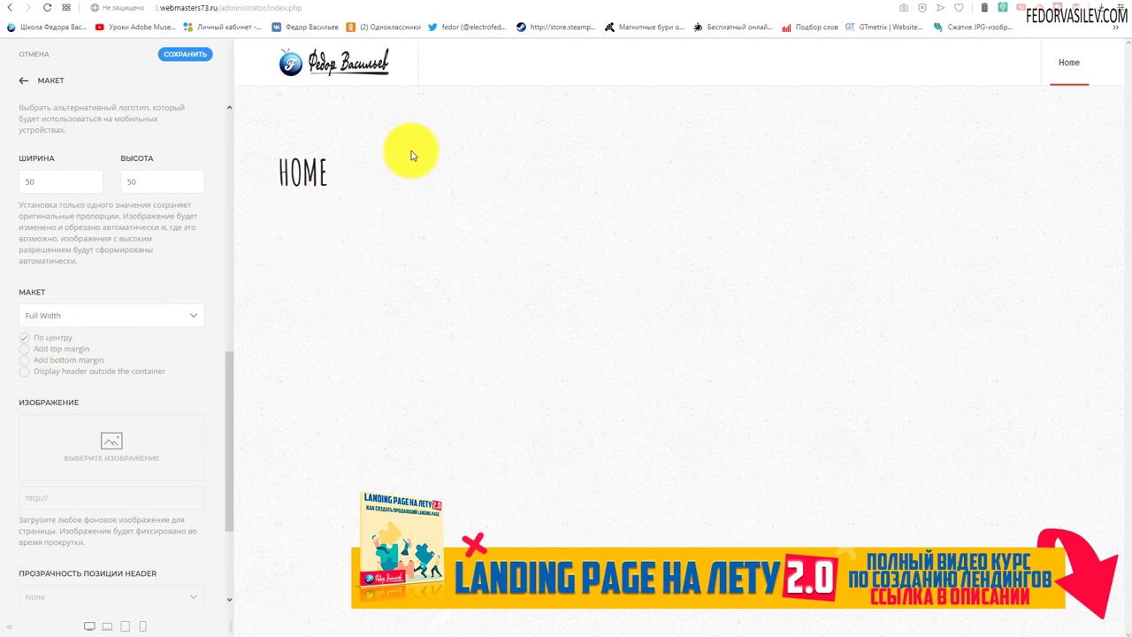
pyautogui.click(142, 312)
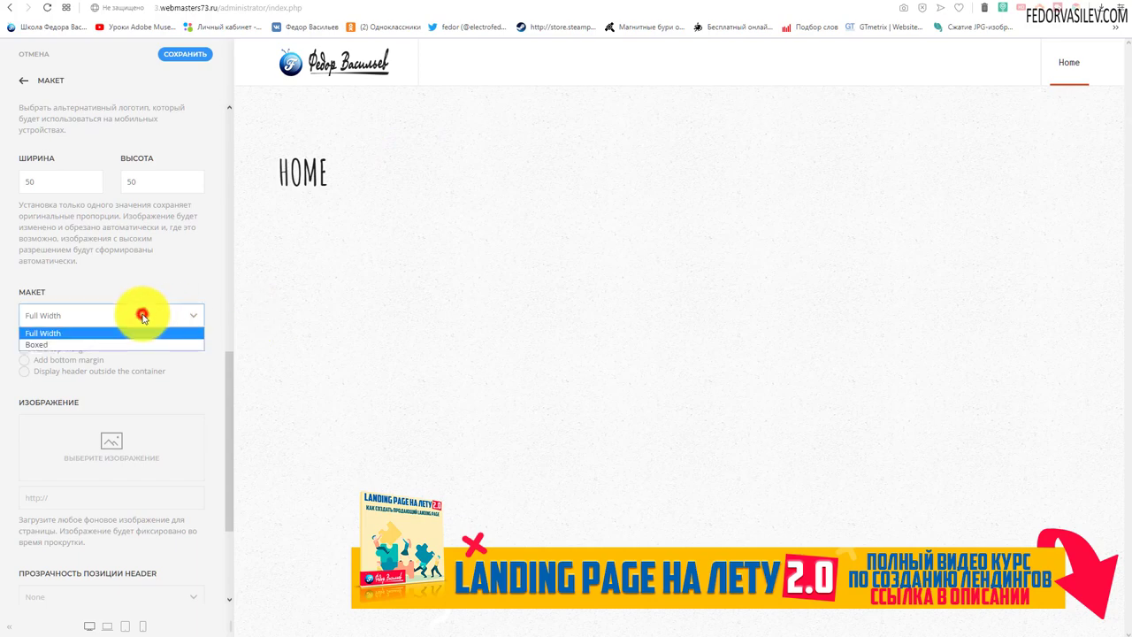
pyautogui.click(66, 285)
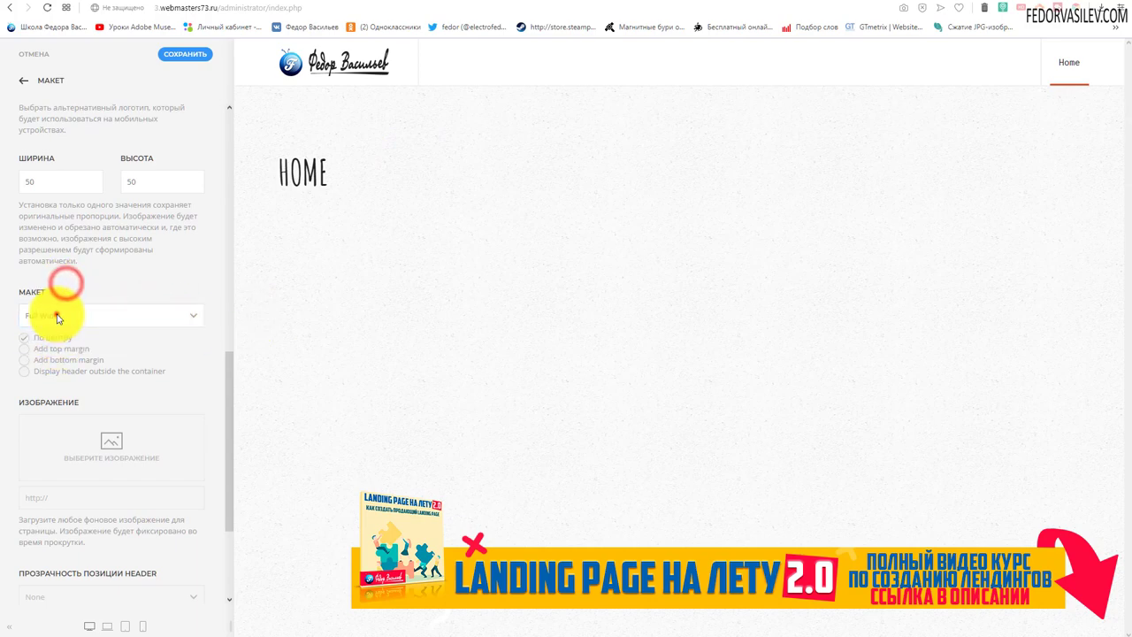
pyautogui.click(56, 313)
pyautogui.click(70, 273)
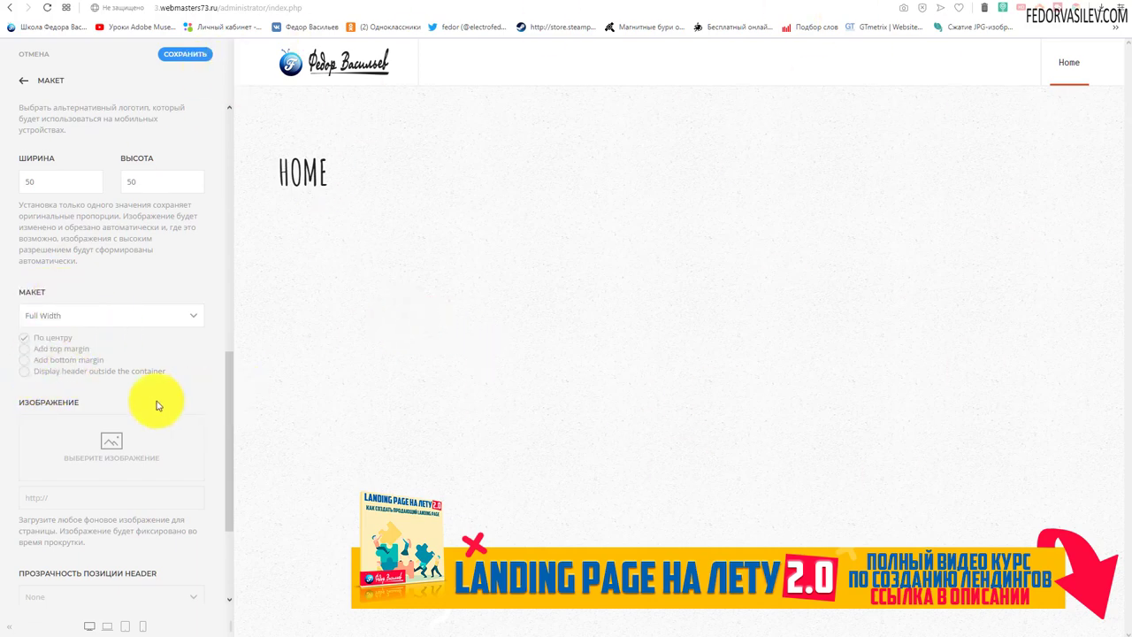
pyautogui.click(83, 309)
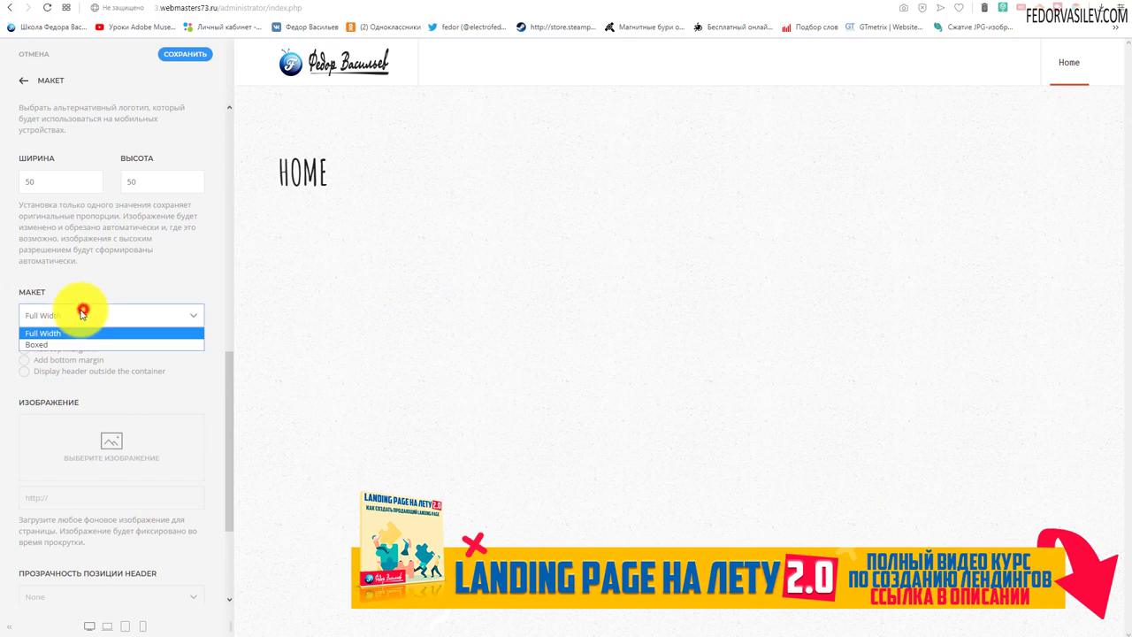
pyautogui.click(50, 344)
# Check the boxed page beside the layout section list, reopen the site settings, and preview the page with the settings sidebar temporarily hidden
pyautogui.click(50, 79)
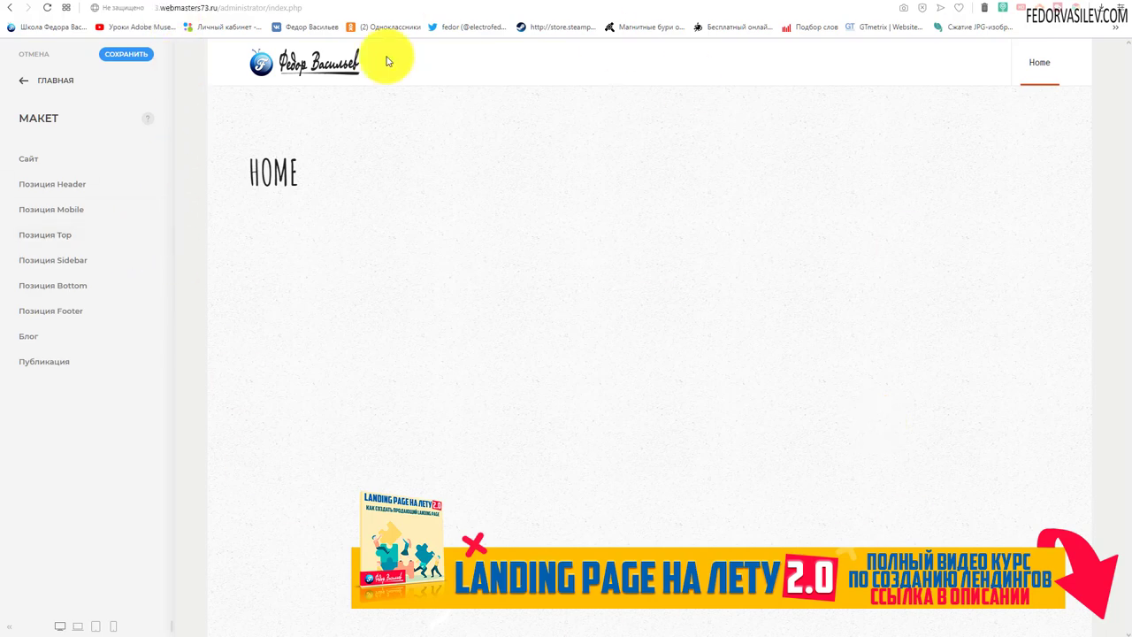
pyautogui.click(36, 168)
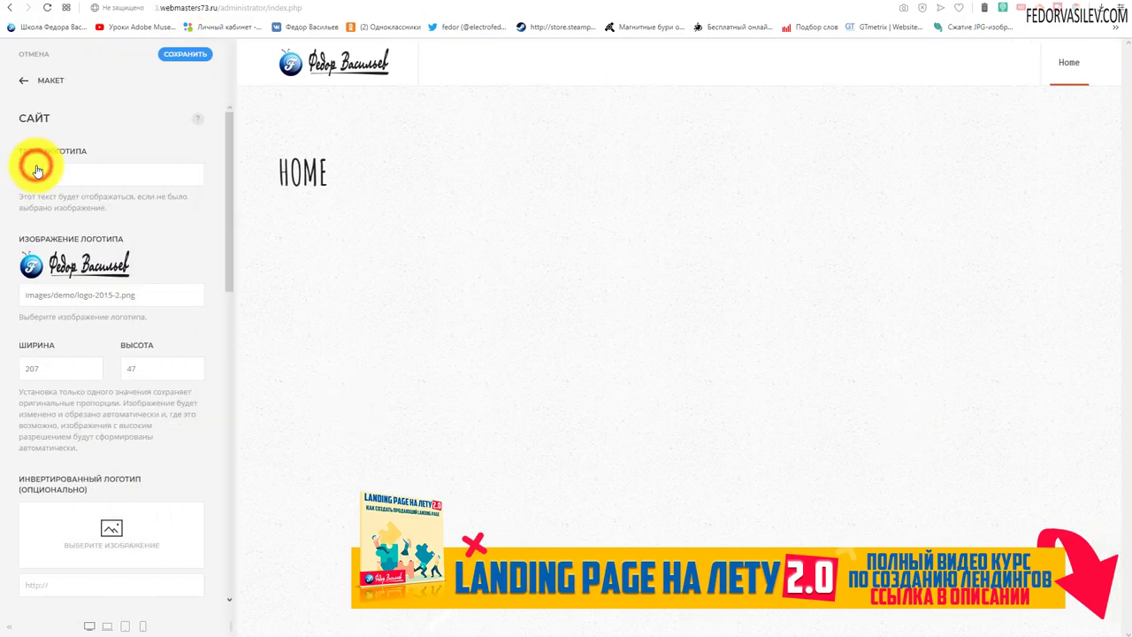
pyautogui.click(9, 626)
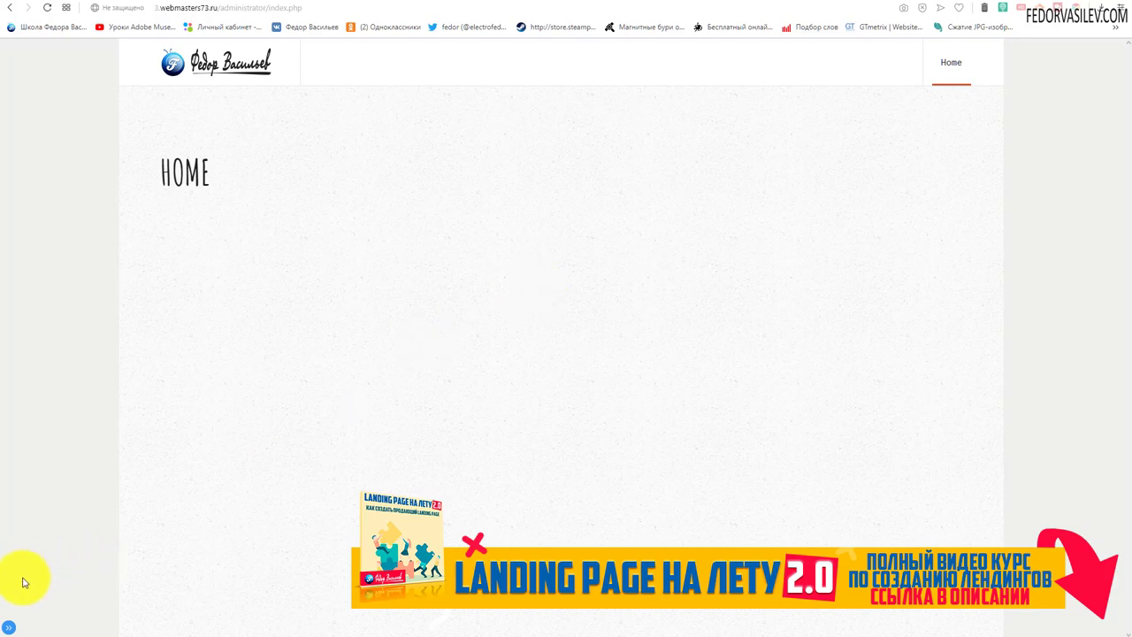
pyautogui.click(8, 627)
# Turn off centering for the boxed layout, preview the page without the settings sidebar, and turn centering back on
pyautogui.scroll(-6, 167, 278)
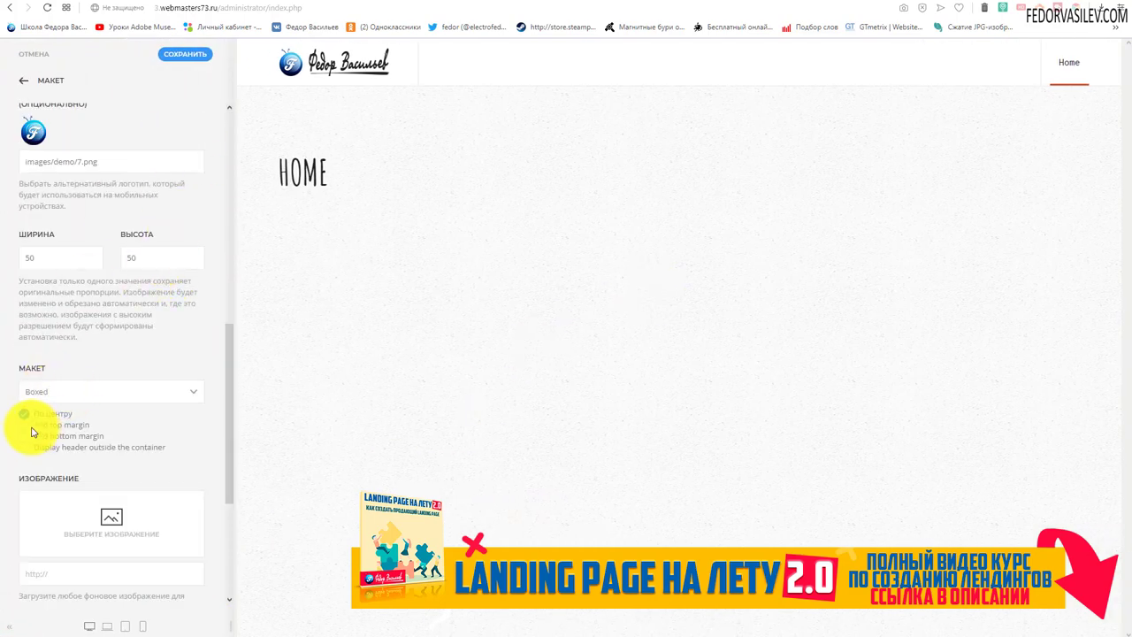
pyautogui.click(24, 415)
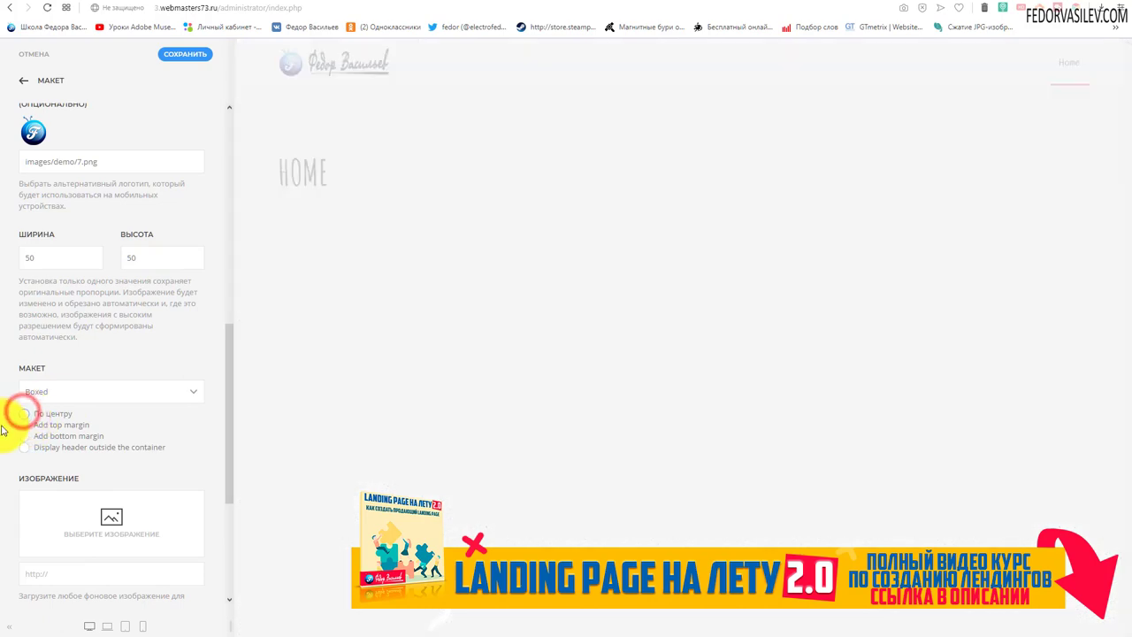
pyautogui.click(8, 630)
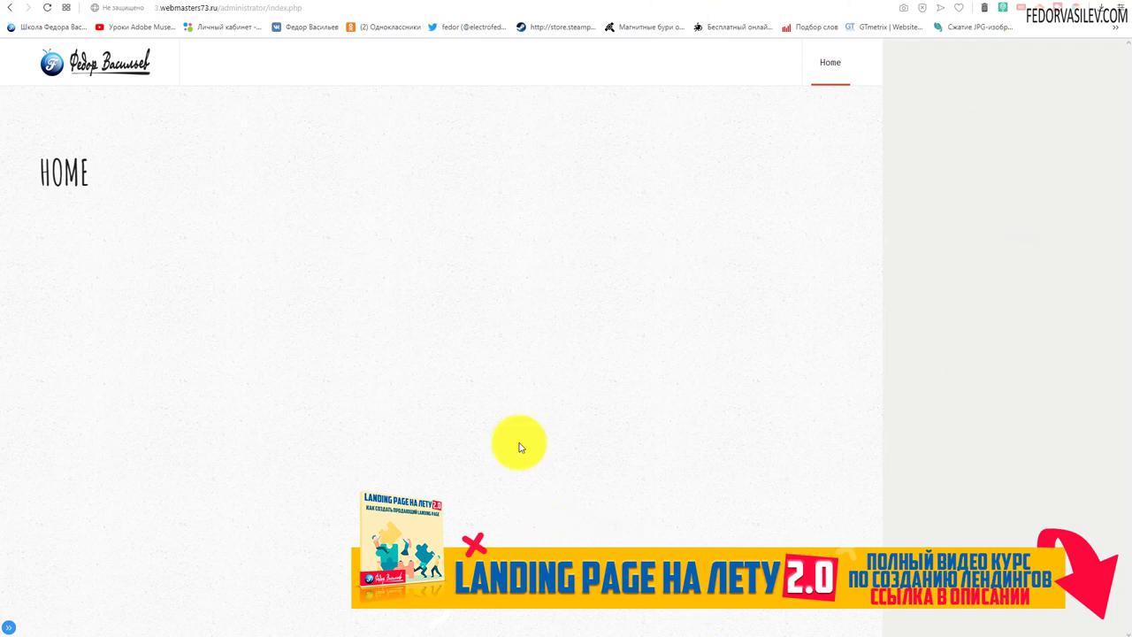
pyautogui.click(8, 630)
pyautogui.scroll(-2, 53, 398)
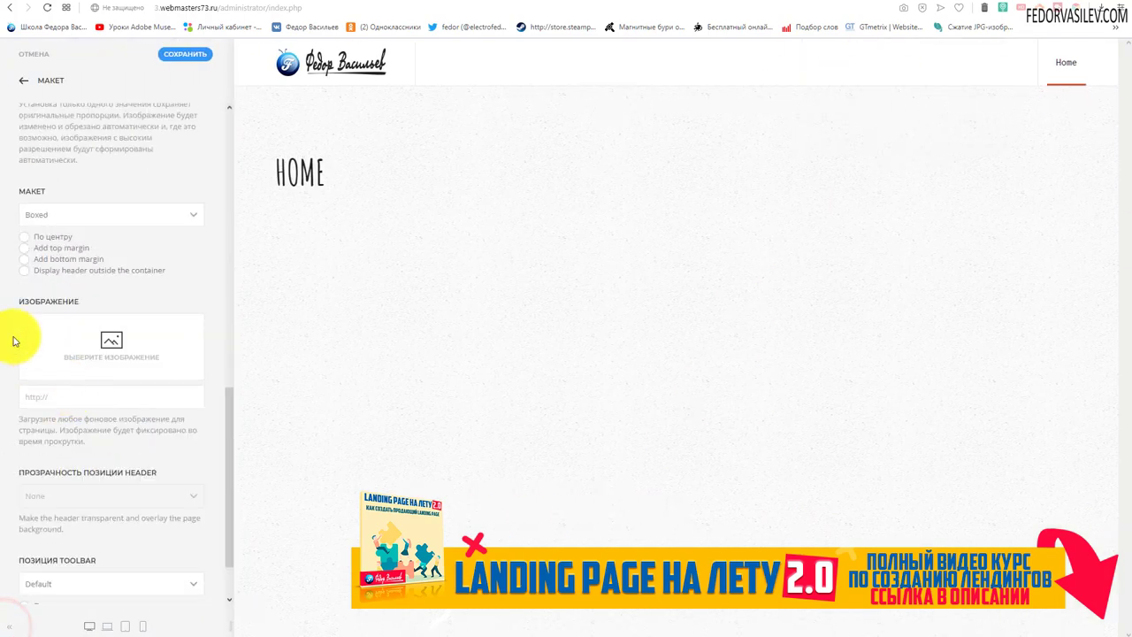
pyautogui.click(24, 237)
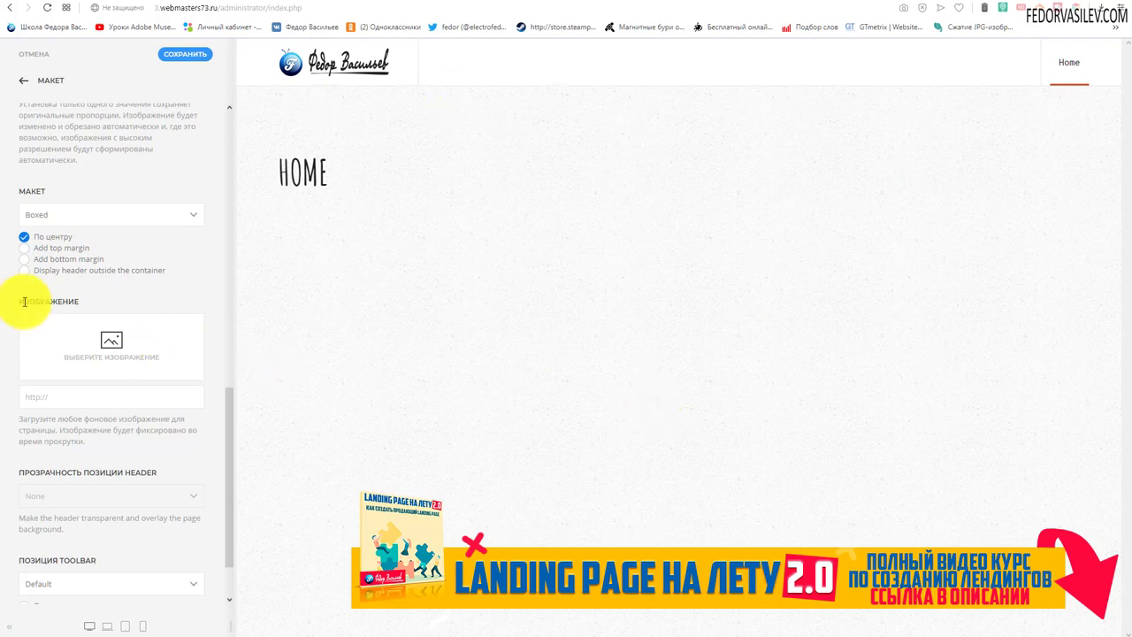
# Add a top margin and a bottom margin to the boxed page layout
pyautogui.click(24, 247)
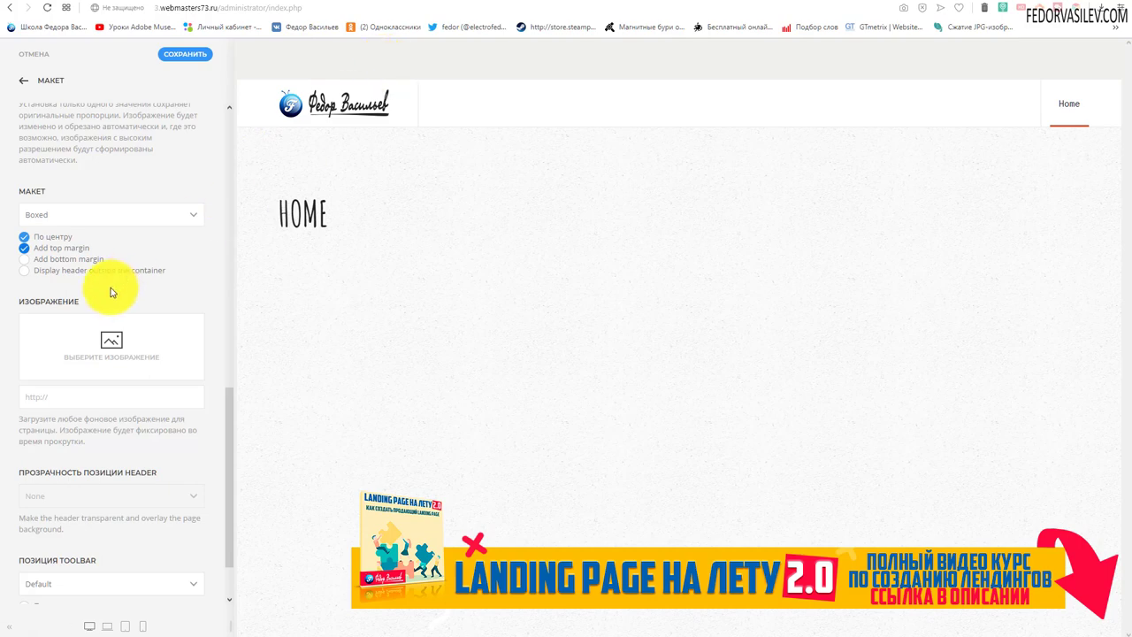
pyautogui.click(24, 268)
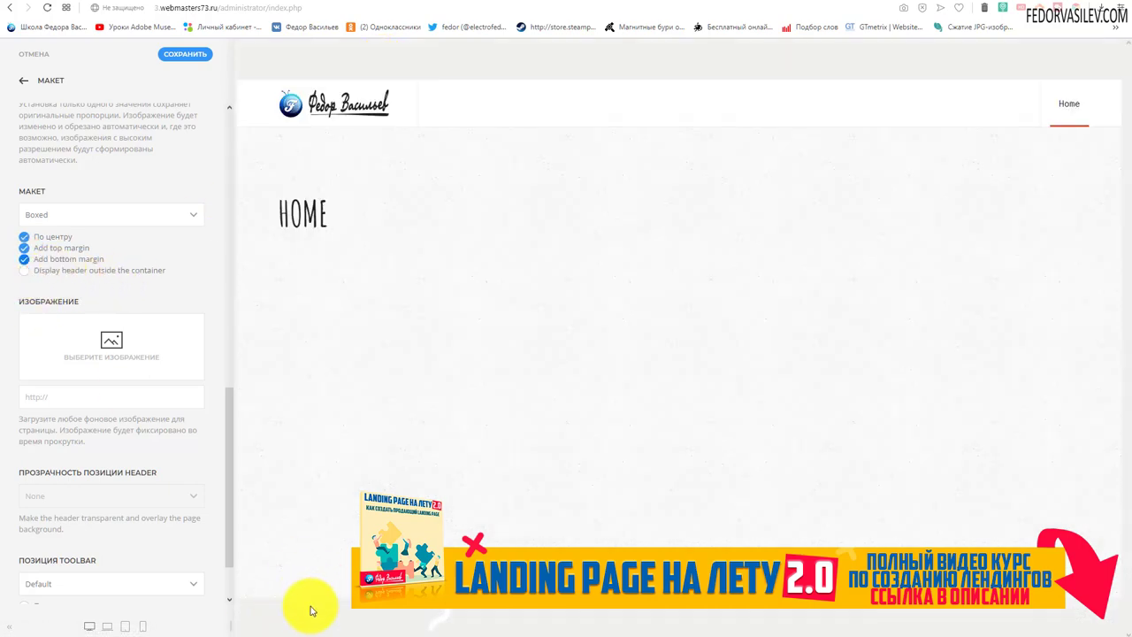
# Try displaying the header outside the container, comparing both states, and leave the option off
pyautogui.click(24, 270)
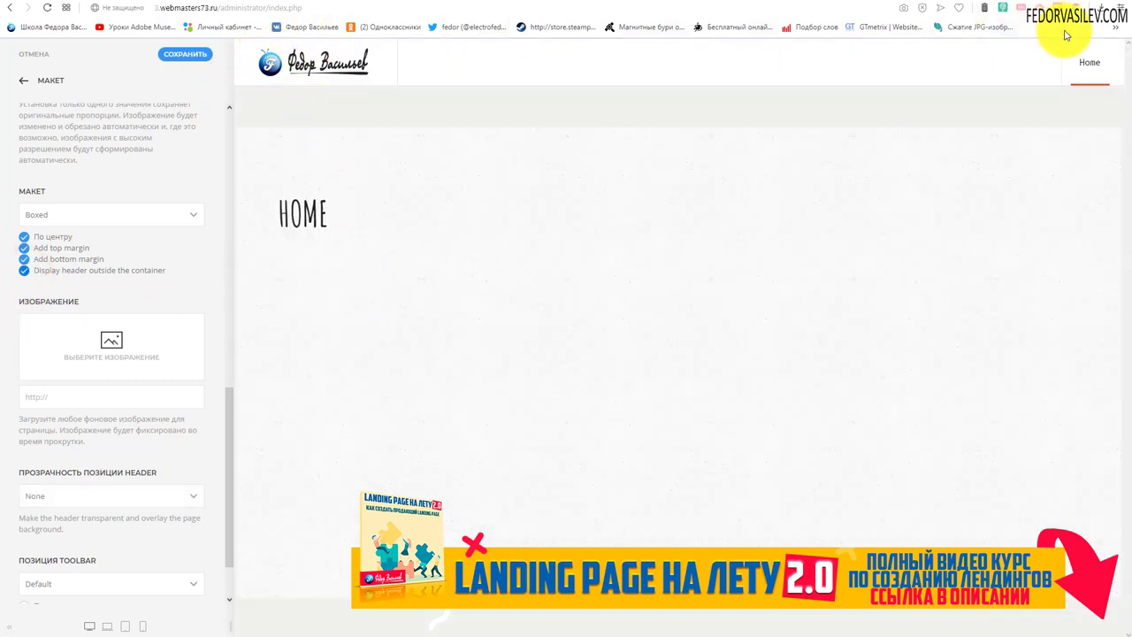
pyautogui.click(24, 270)
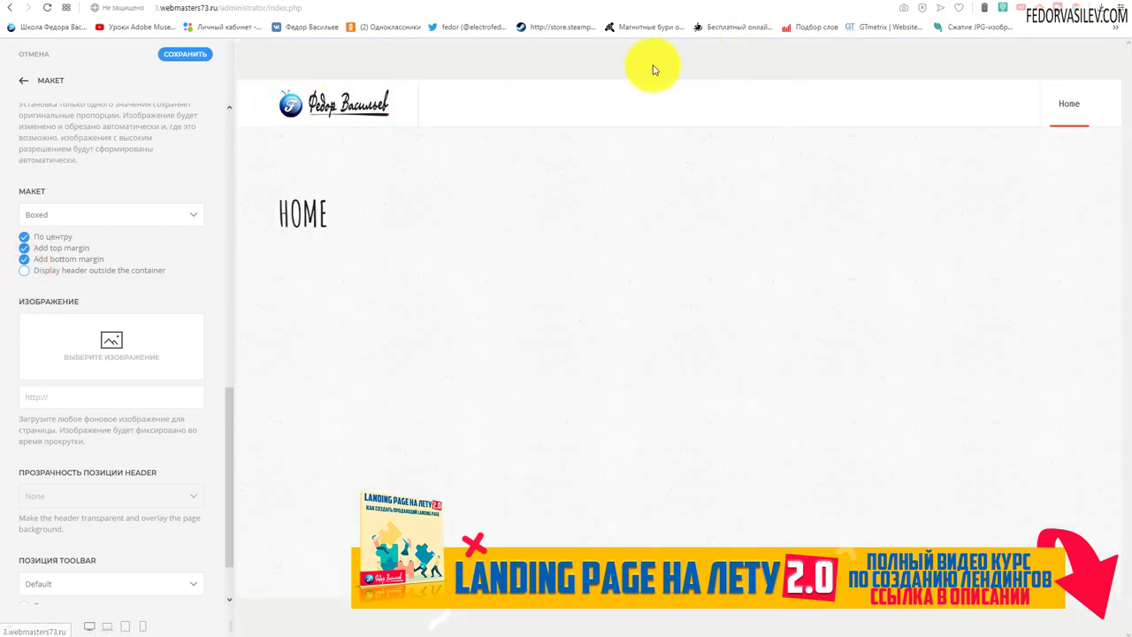
pyautogui.click(26, 272)
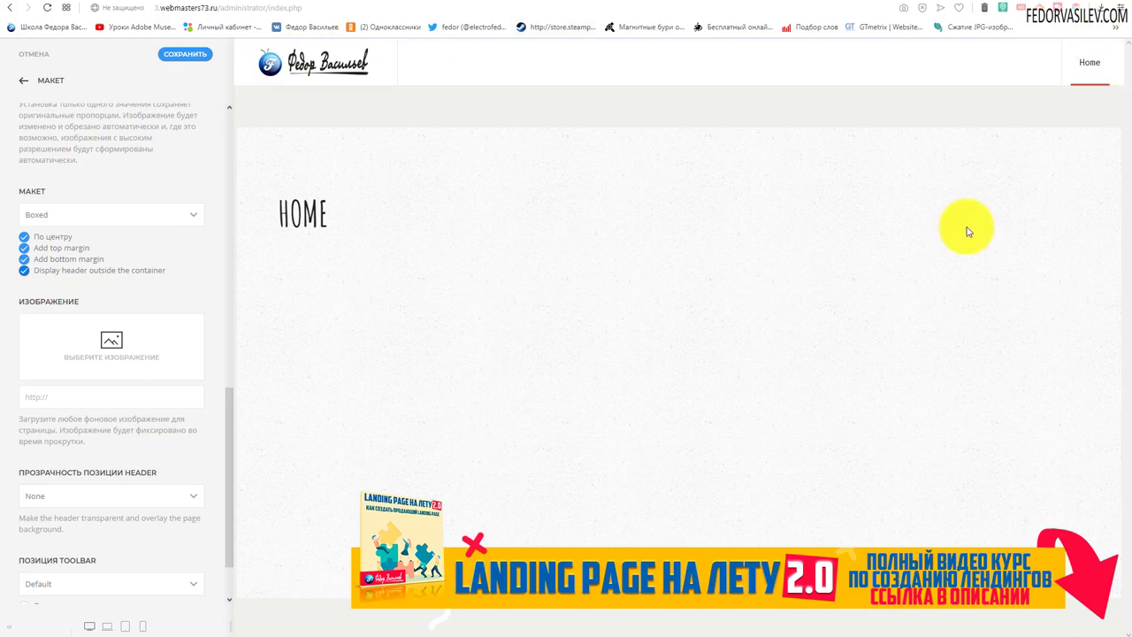
pyautogui.click(24, 271)
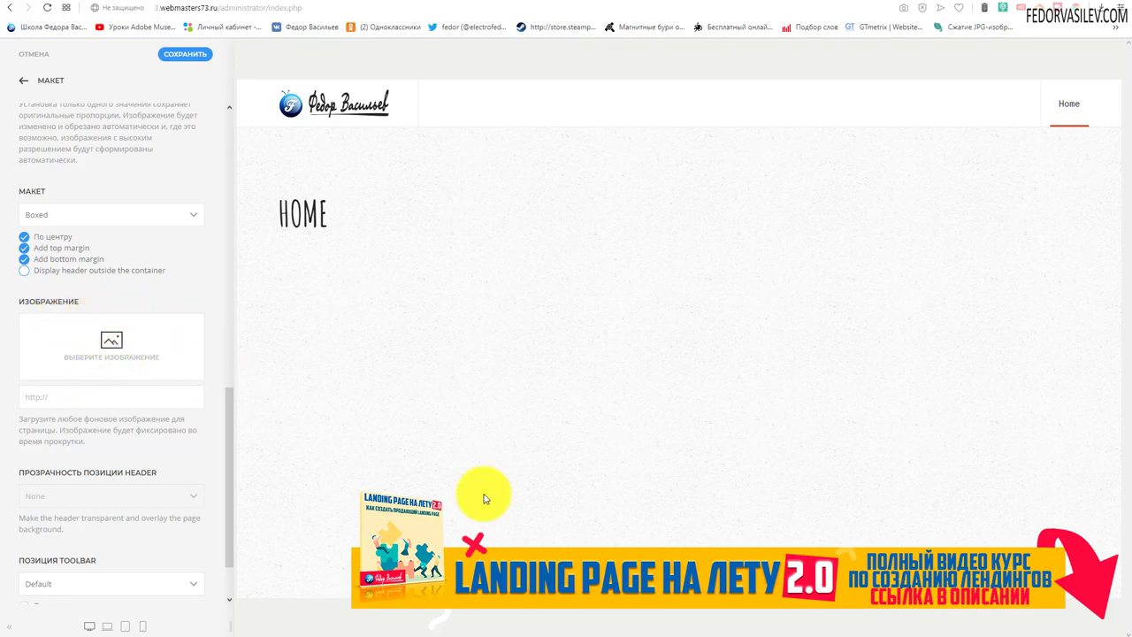
# Upload bg-fr.png into the demo folder, set it as the page's background image, and preview the page without the settings sidebar
pyautogui.click(94, 355)
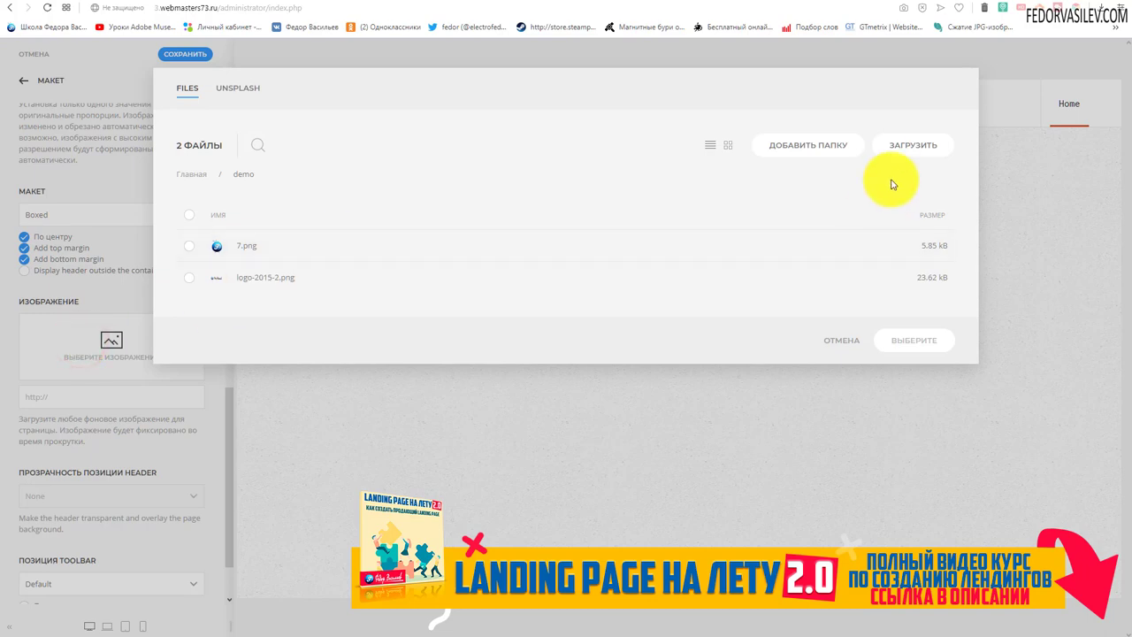
pyautogui.click(902, 149)
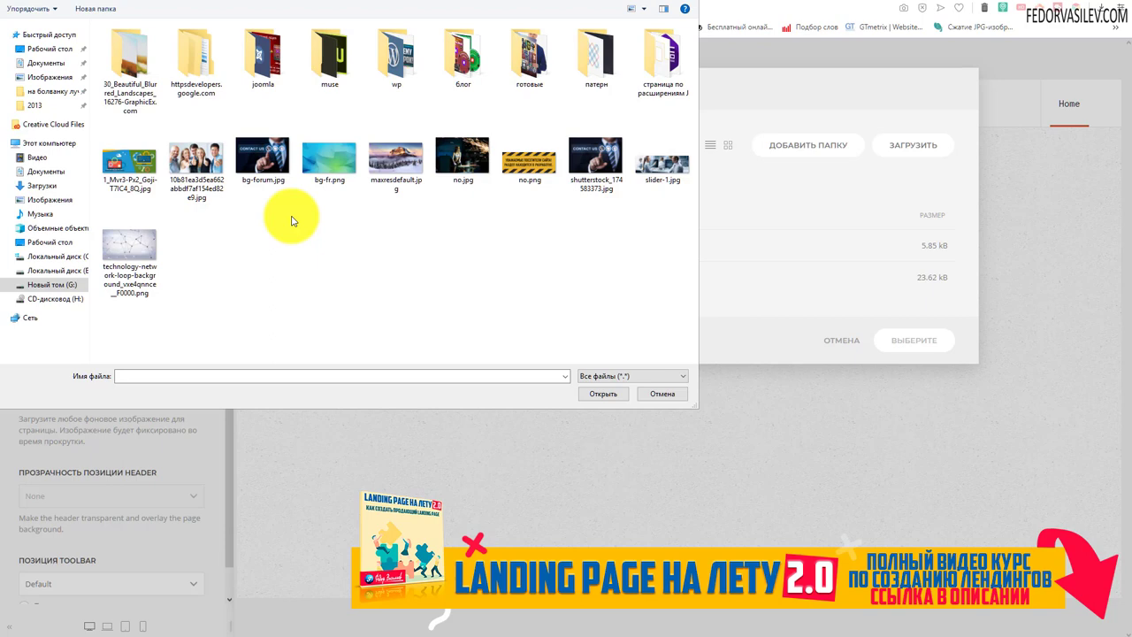
pyautogui.click(306, 163)
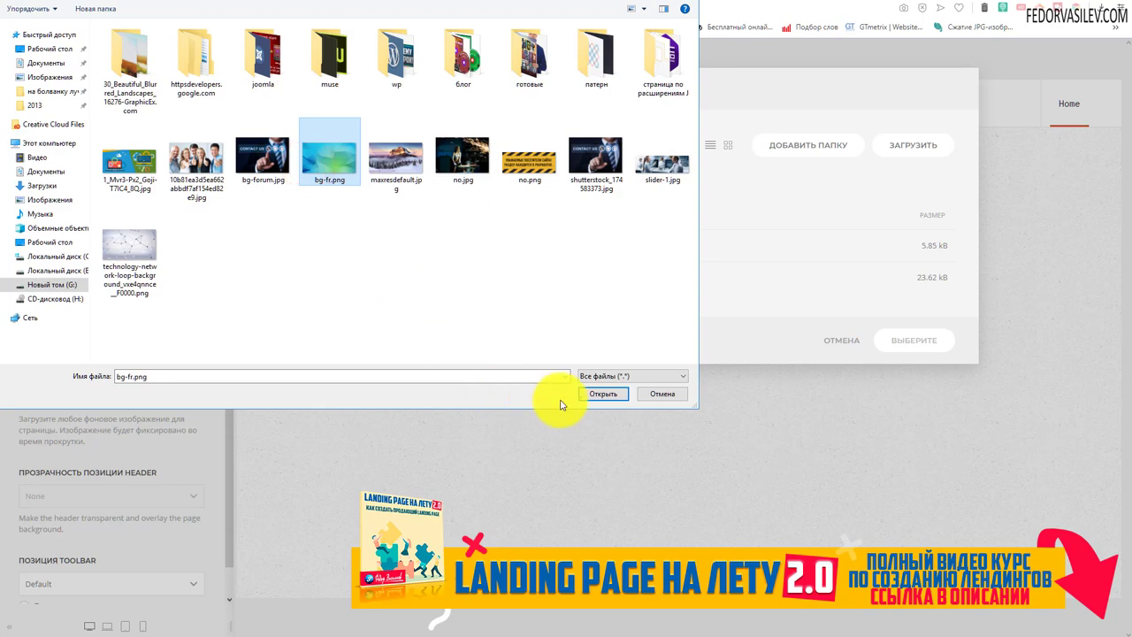
pyautogui.click(589, 396)
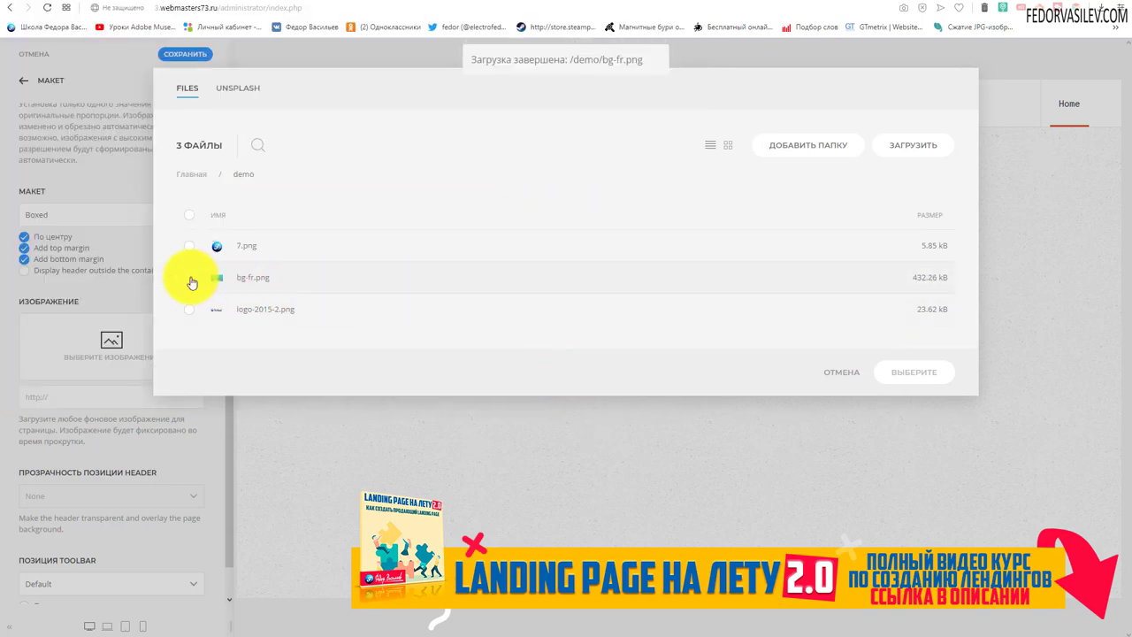
pyautogui.click(189, 278)
pyautogui.click(884, 372)
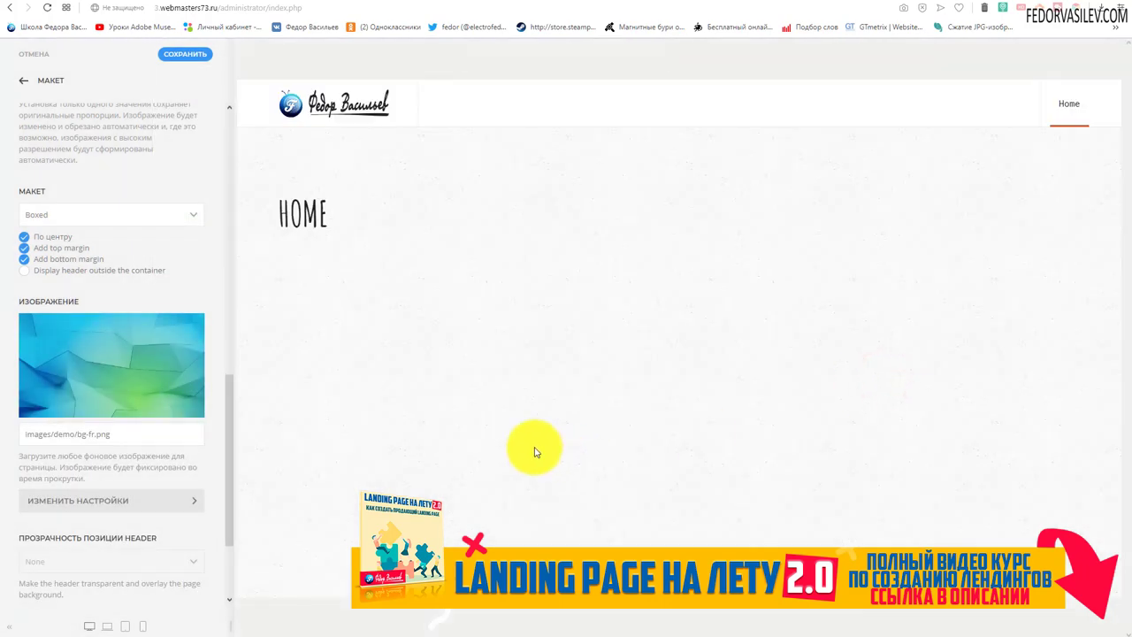
pyautogui.click(9, 626)
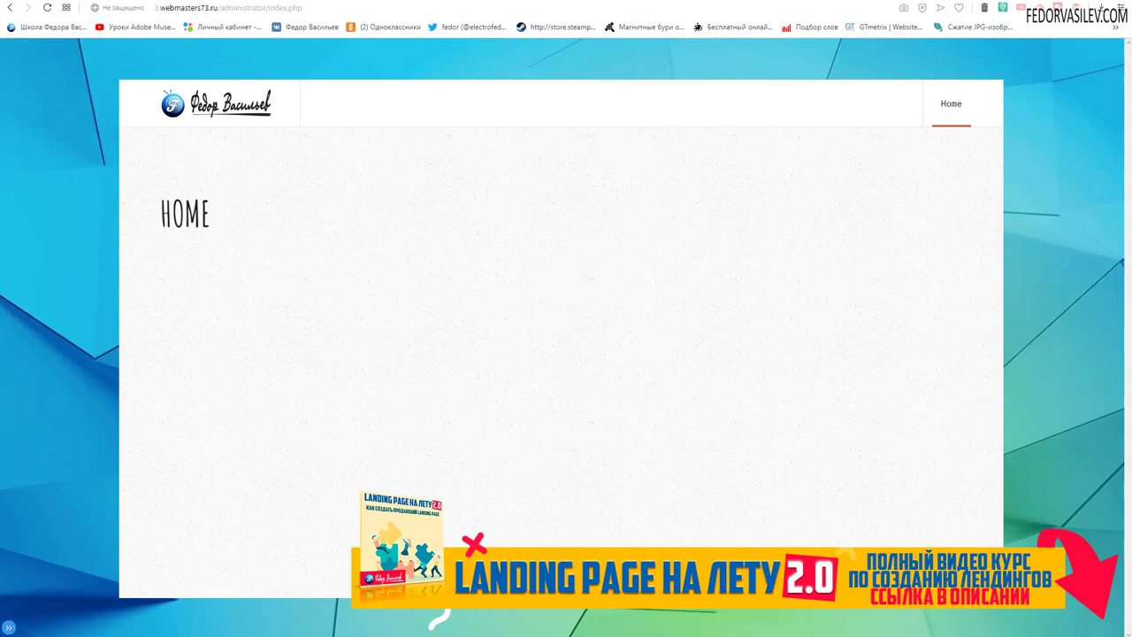
pyautogui.click(9, 626)
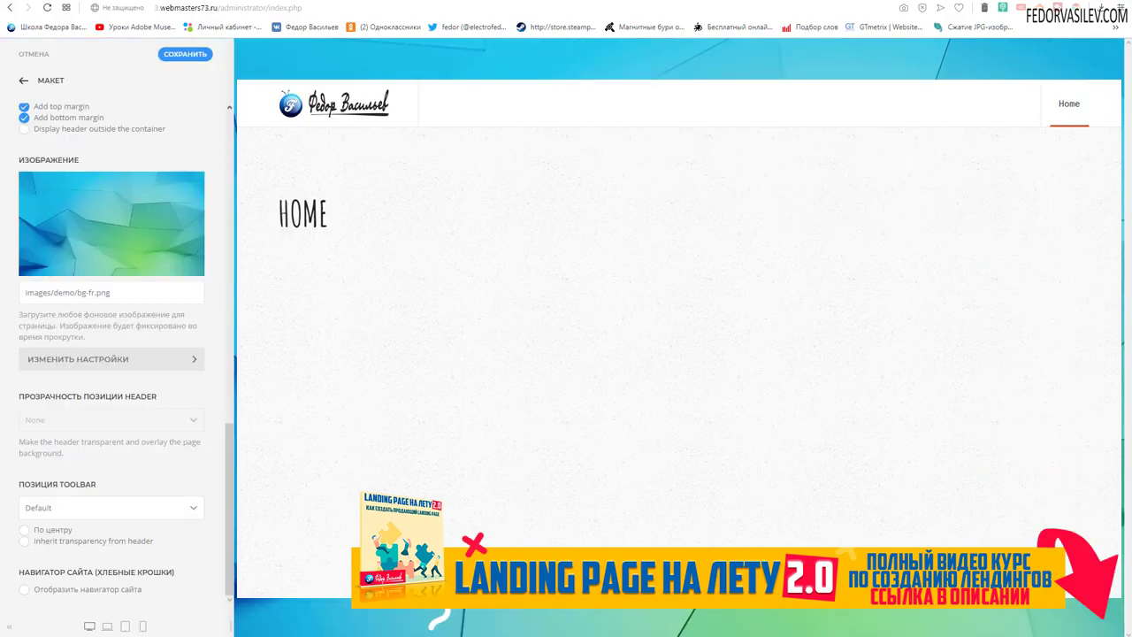
# Open the page background image's settings and set its width to 1920 and height to 1080
pyautogui.click(93, 360)
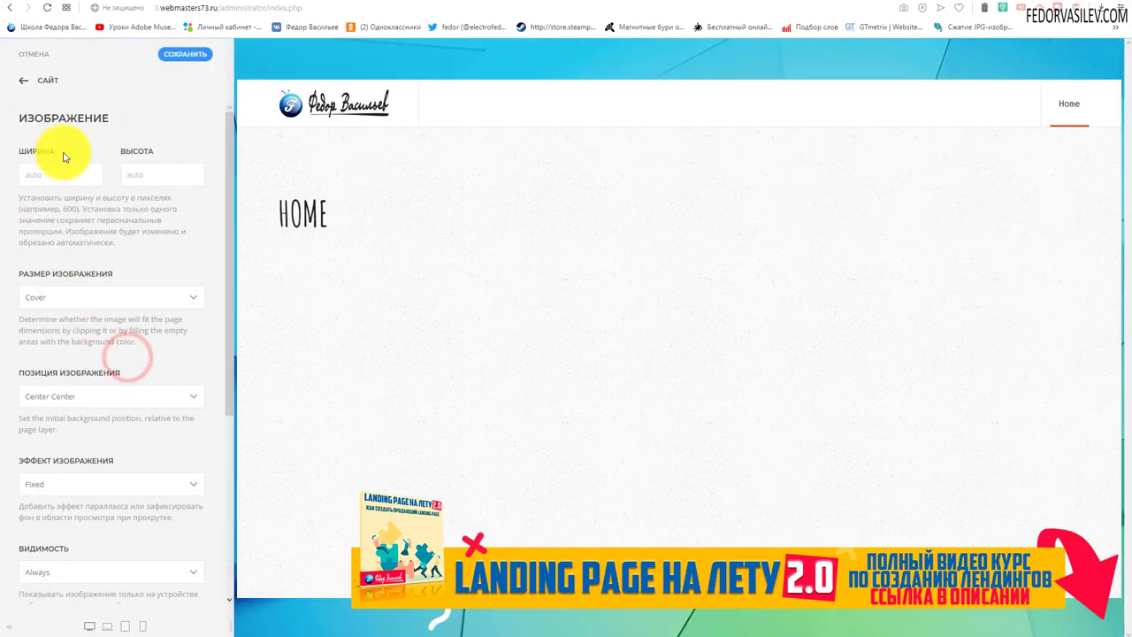
pyautogui.scroll(-3, 64, 159)
pyautogui.scroll(3, 63, 158)
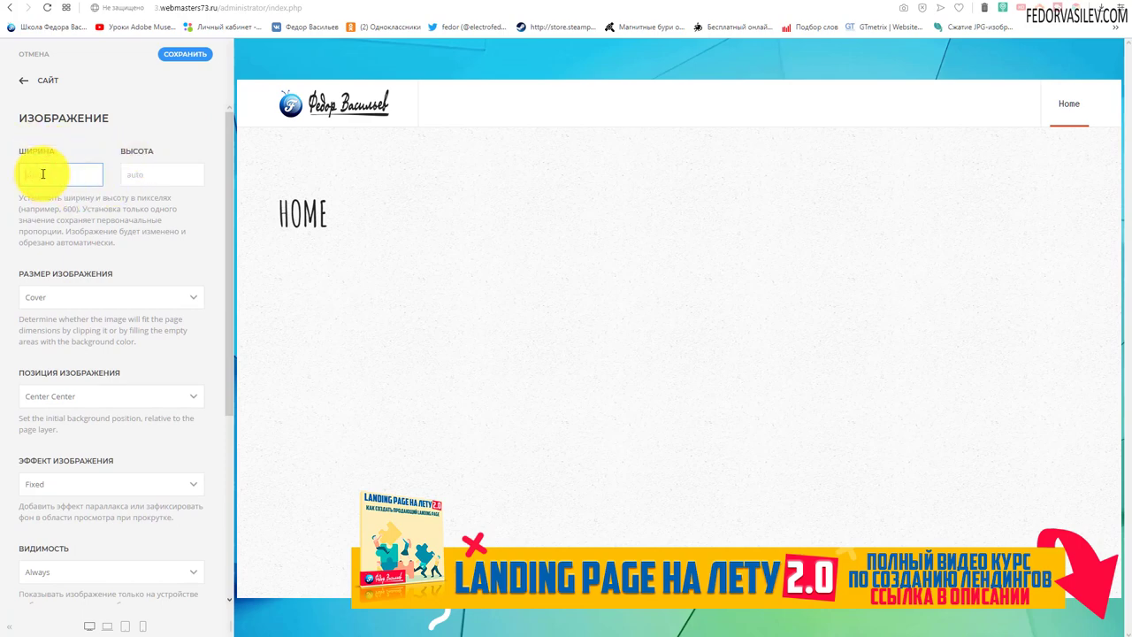
pyautogui.write('1920')
pyautogui.click(145, 175)
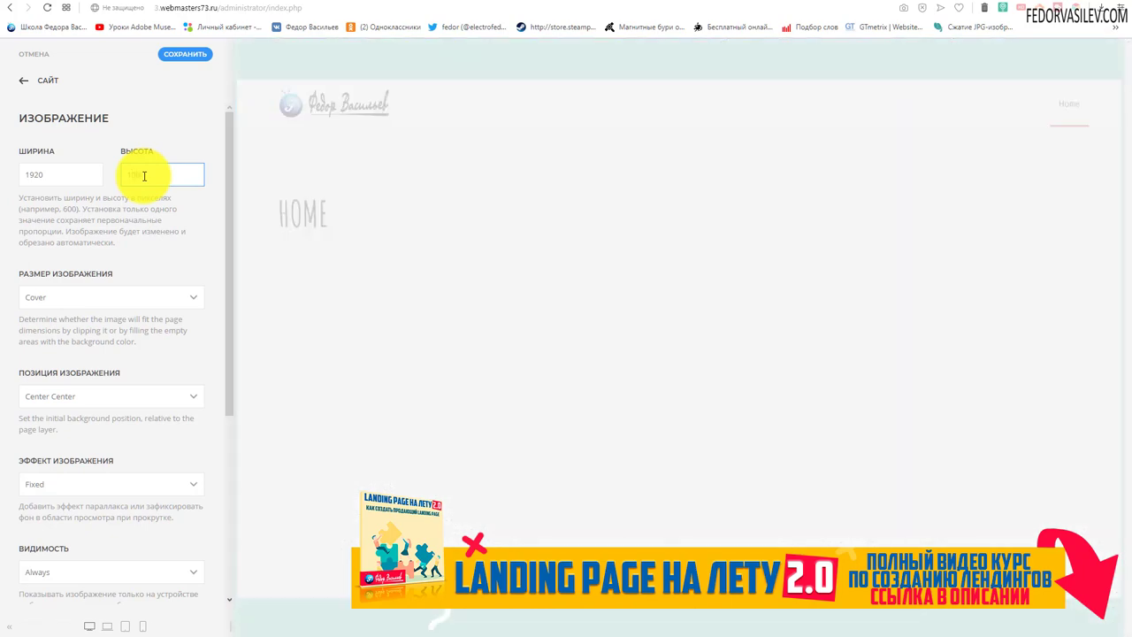
pyautogui.write('1080')
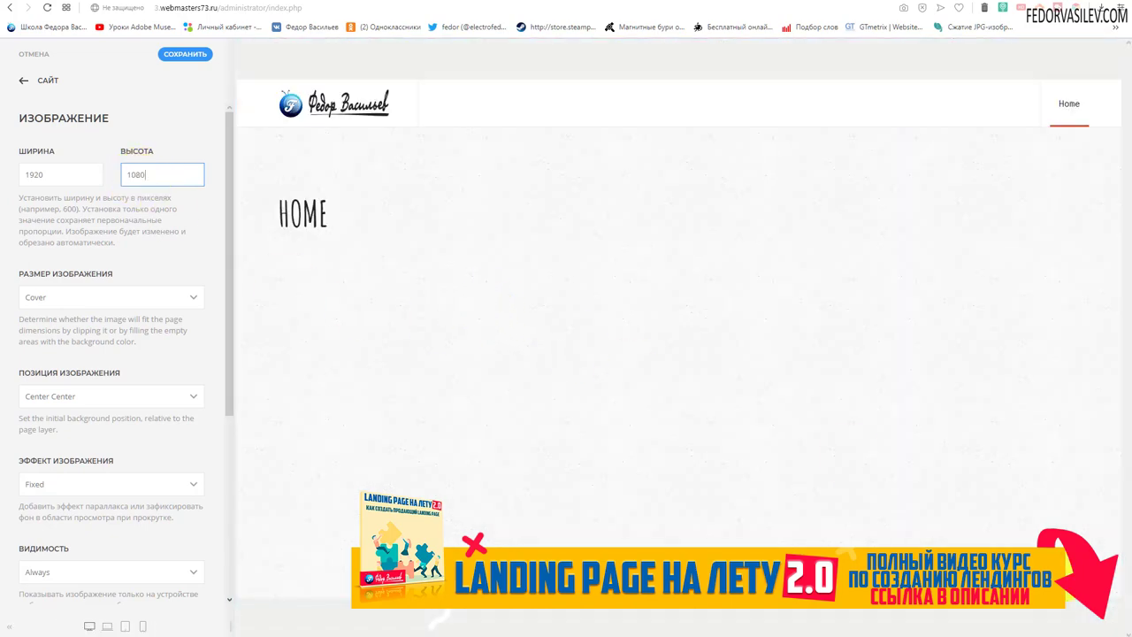
# Try the Auto and Contain sizes for the background image, comparing them with Cover, and return the image size to Cover
pyautogui.click(114, 306)
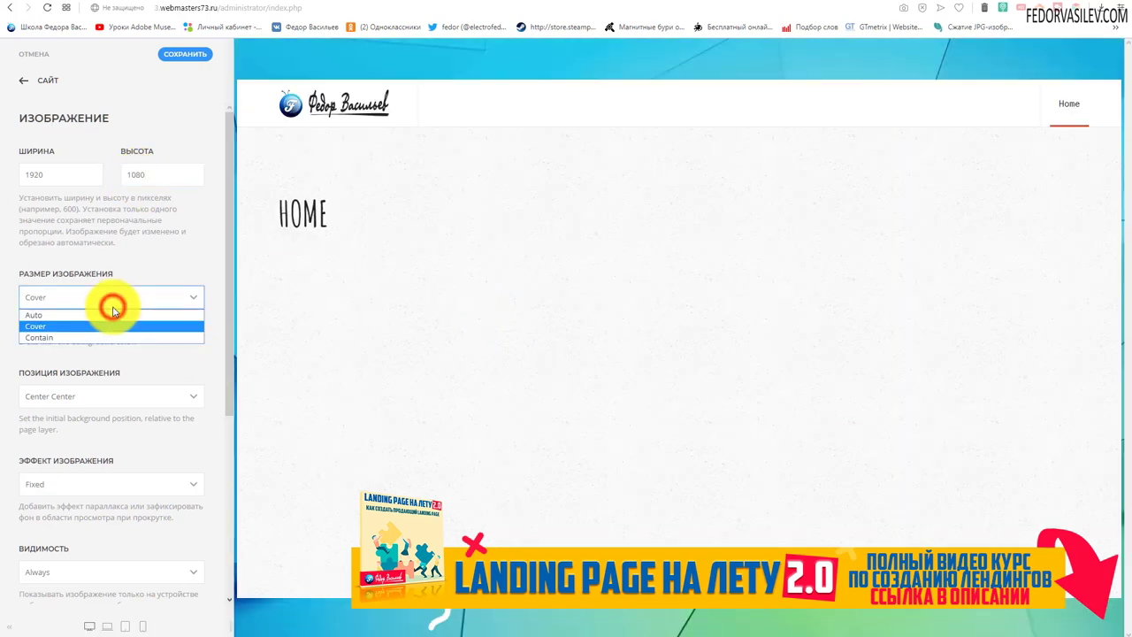
pyautogui.click(139, 268)
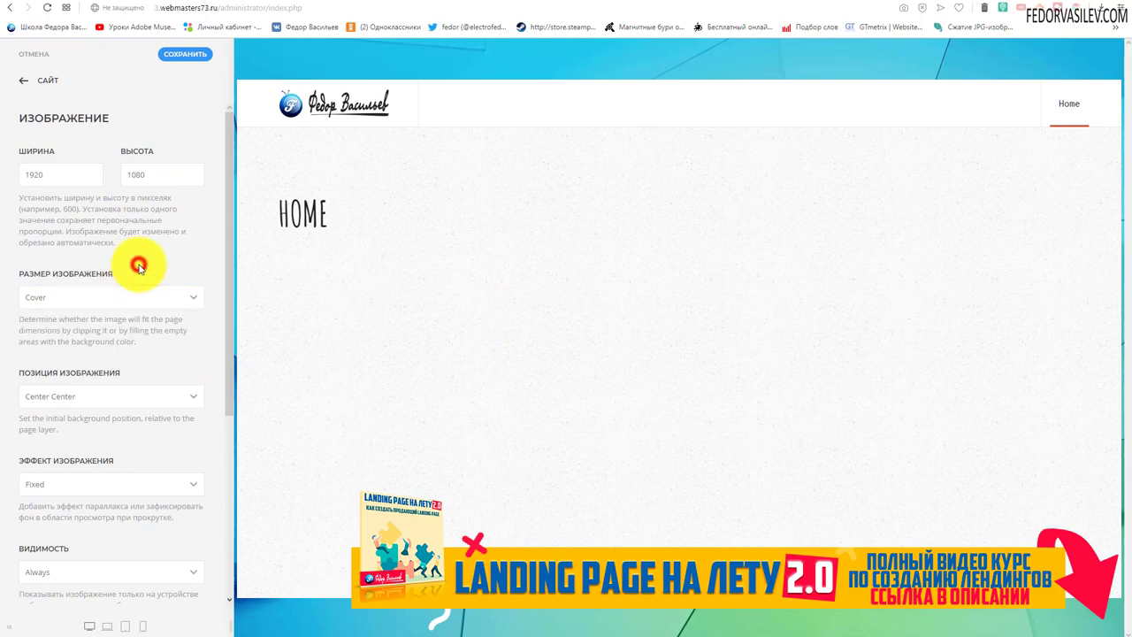
pyautogui.click(84, 304)
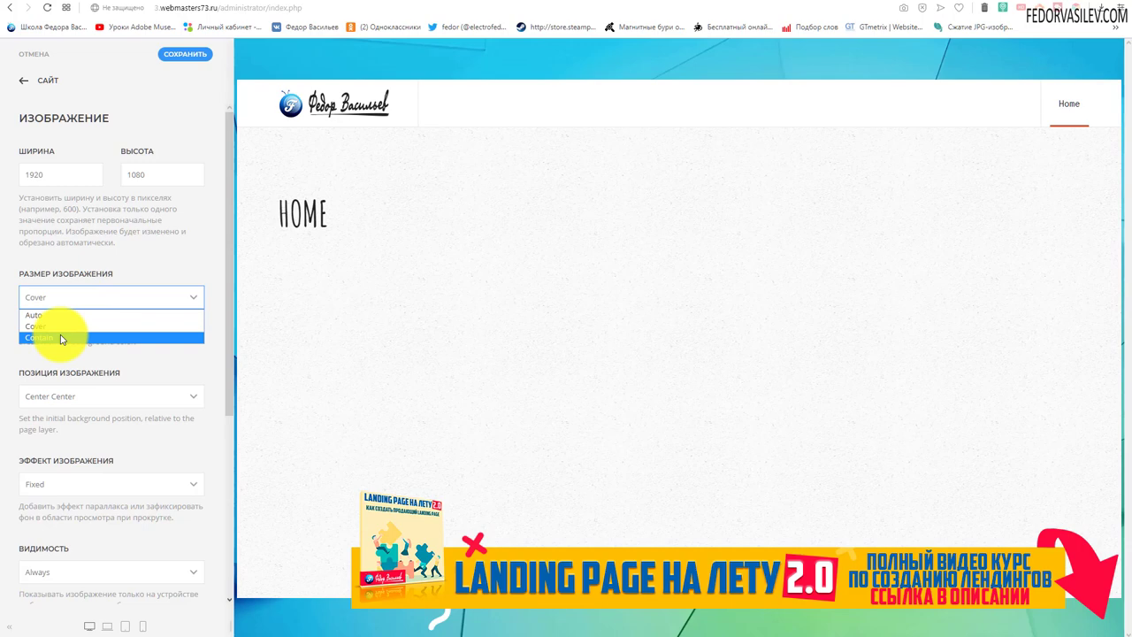
pyautogui.click(61, 339)
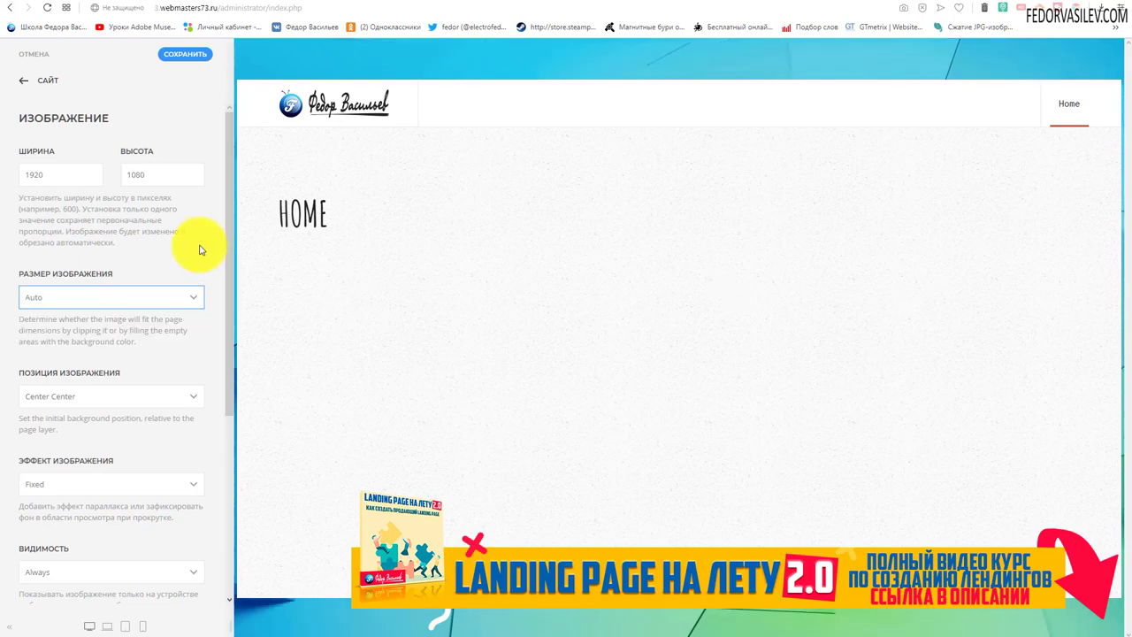
pyautogui.click(112, 298)
pyautogui.click(71, 325)
pyautogui.click(68, 298)
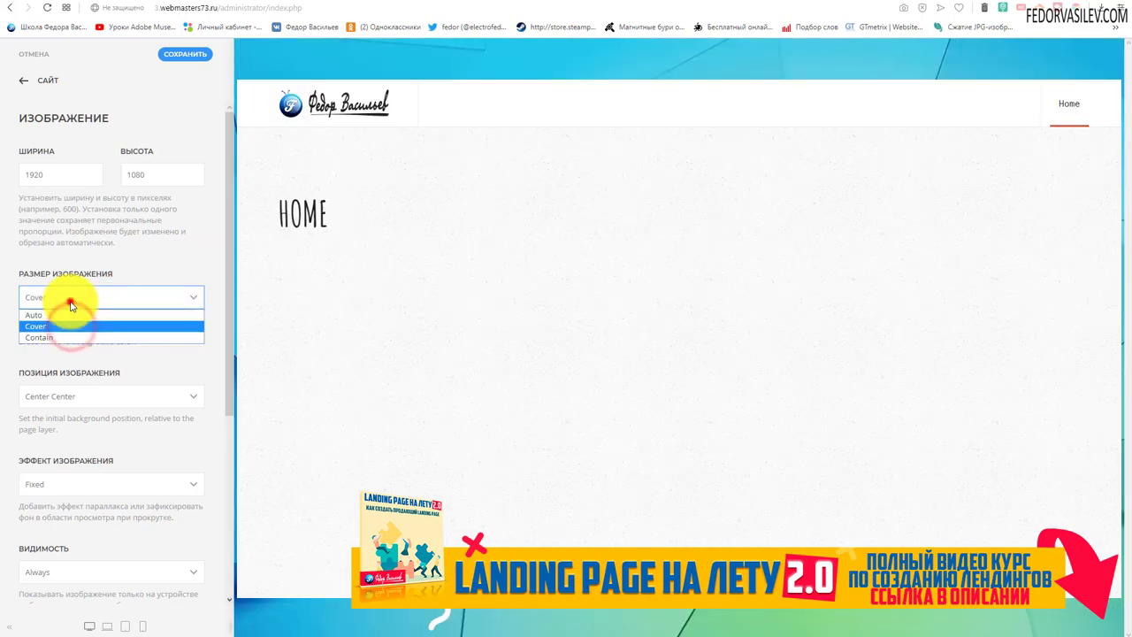
pyautogui.click(58, 334)
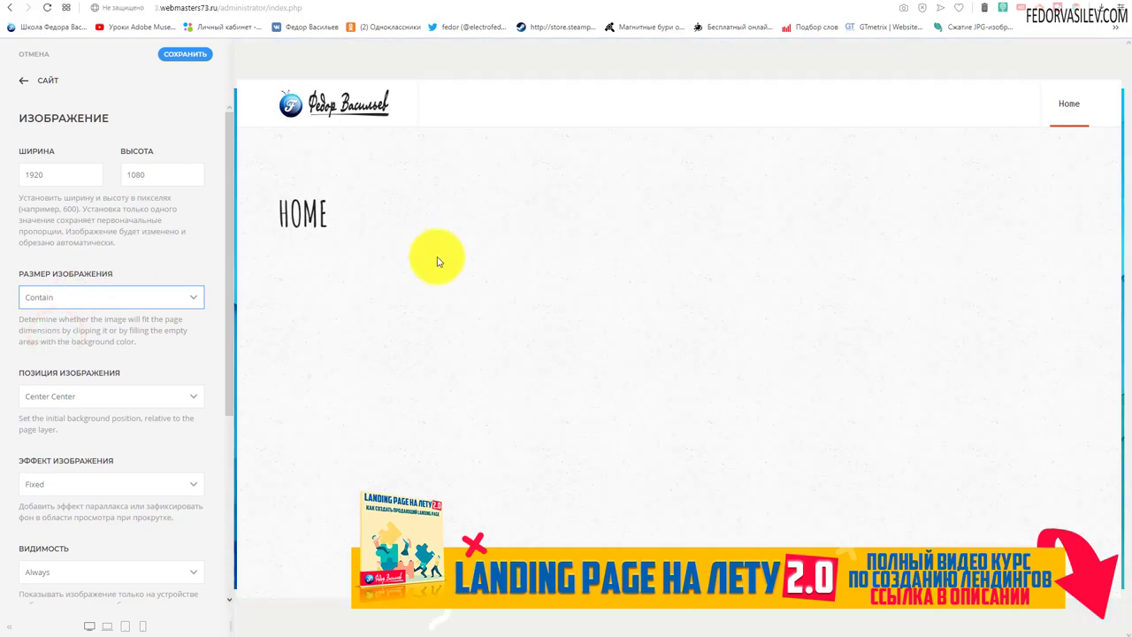
pyautogui.click(47, 301)
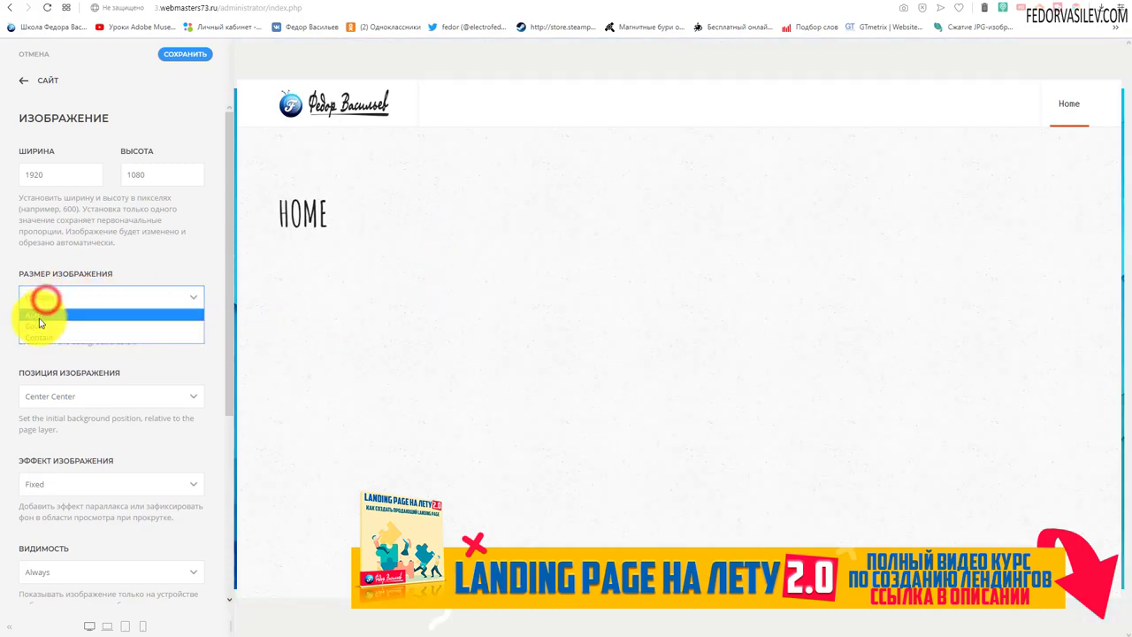
pyautogui.click(35, 314)
pyautogui.click(41, 301)
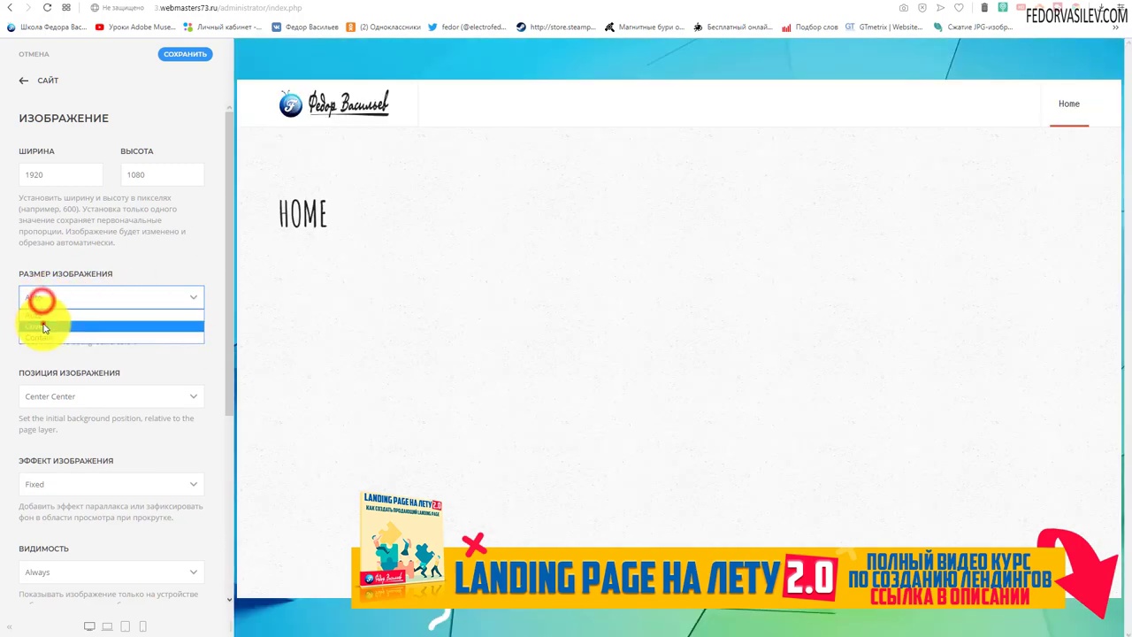
pyautogui.click(41, 324)
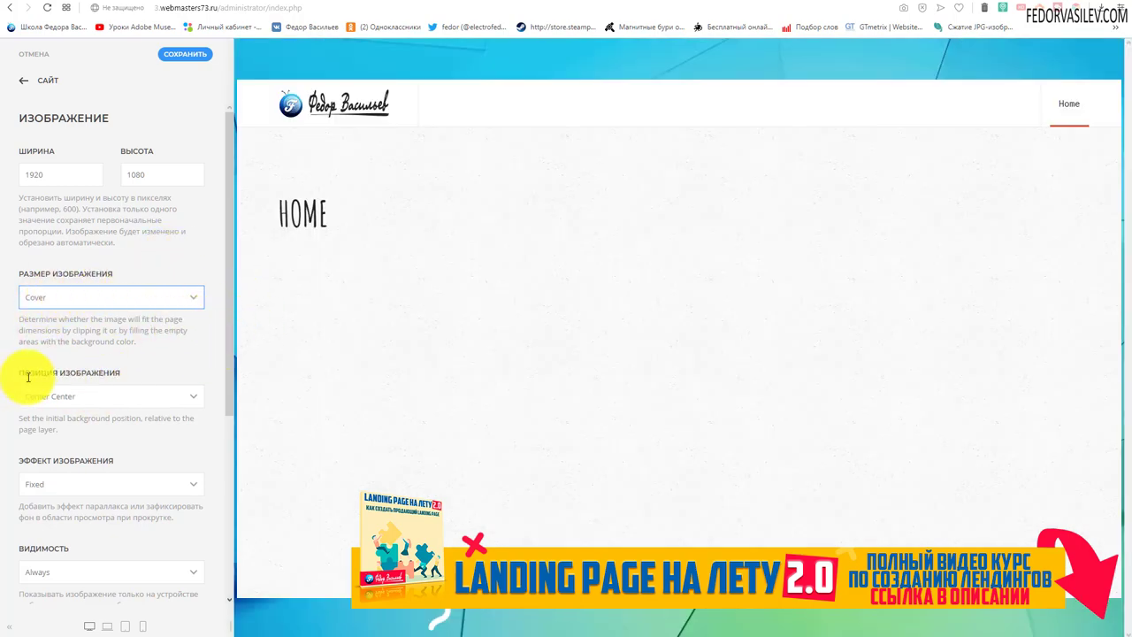
# Review the background image position choices, keeping Center Center, and set the image effect to Fixed
pyautogui.click(112, 396)
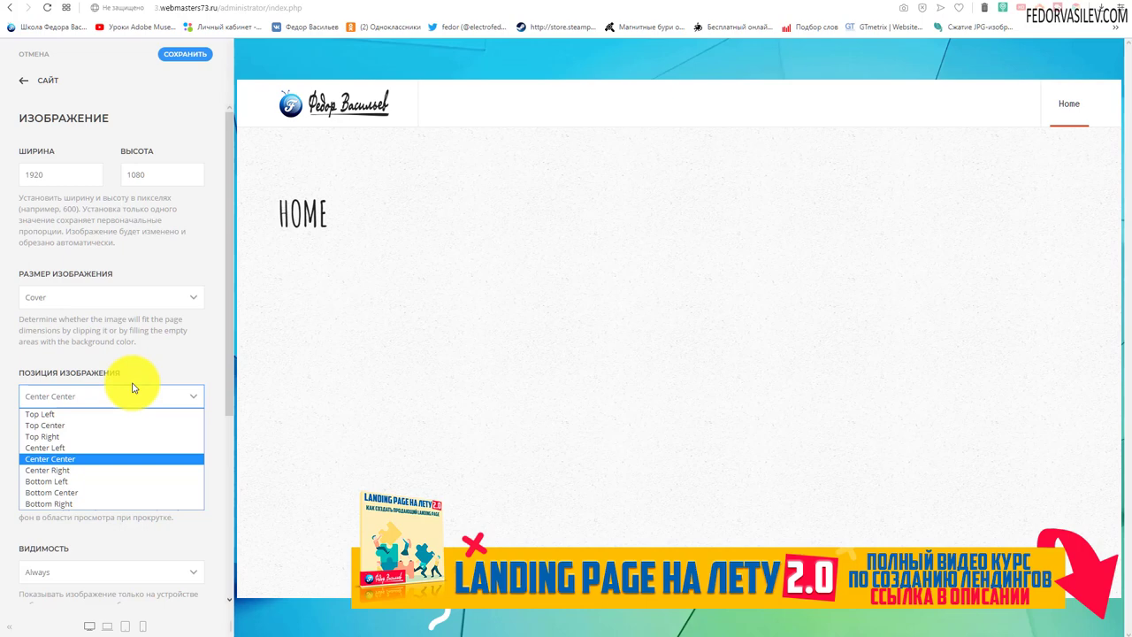
pyautogui.click(120, 357)
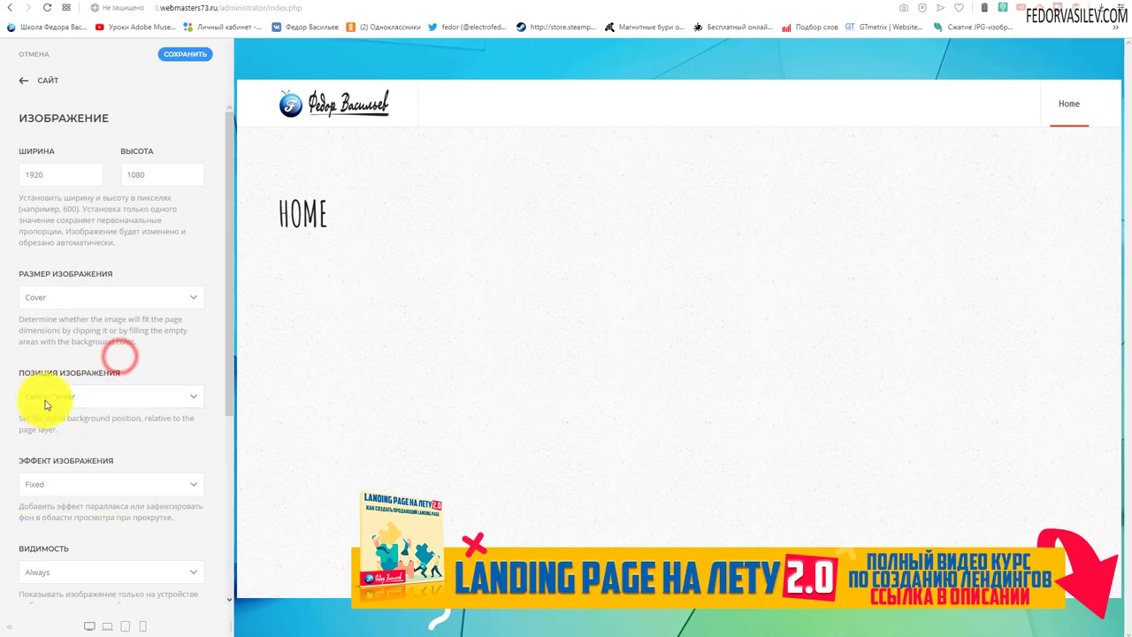
pyautogui.scroll(-2, 126, 412)
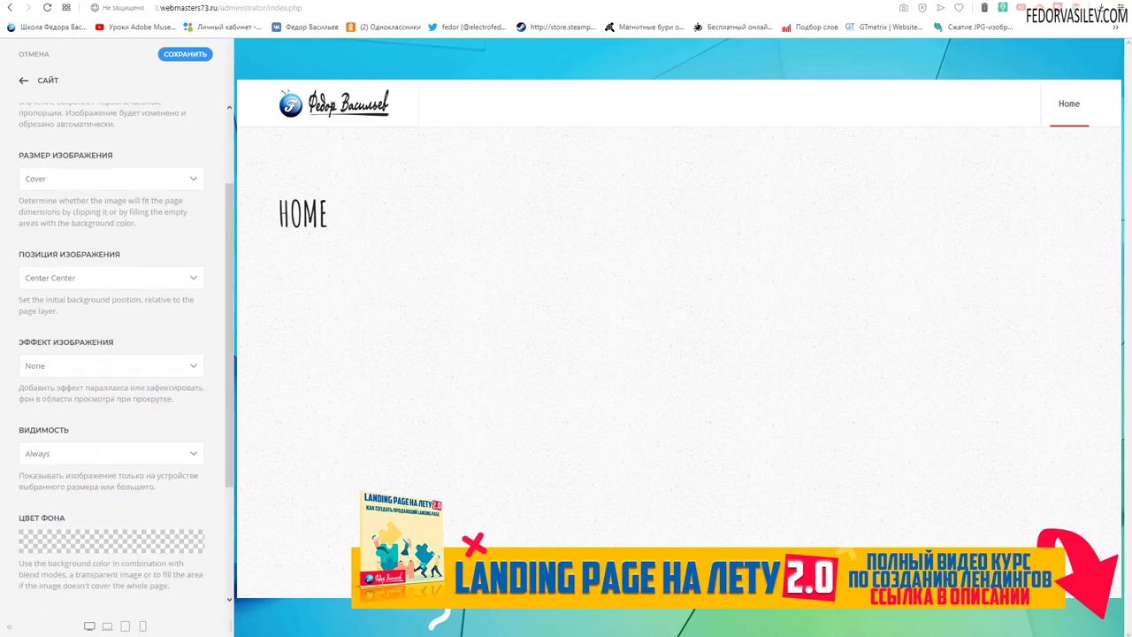
pyautogui.click(53, 366)
pyautogui.click(52, 403)
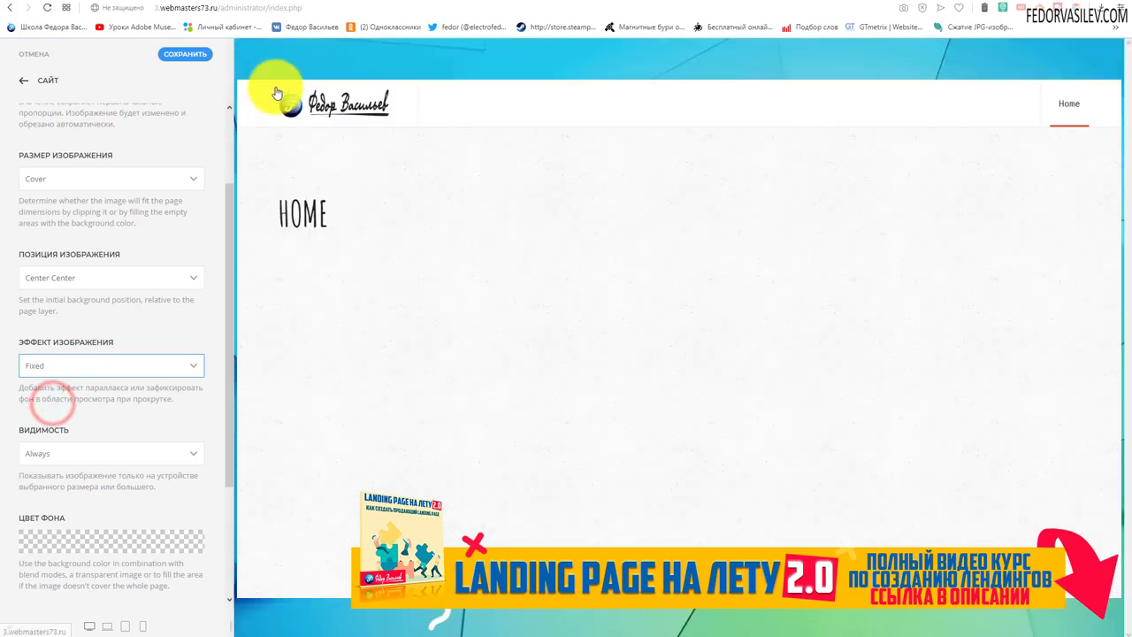